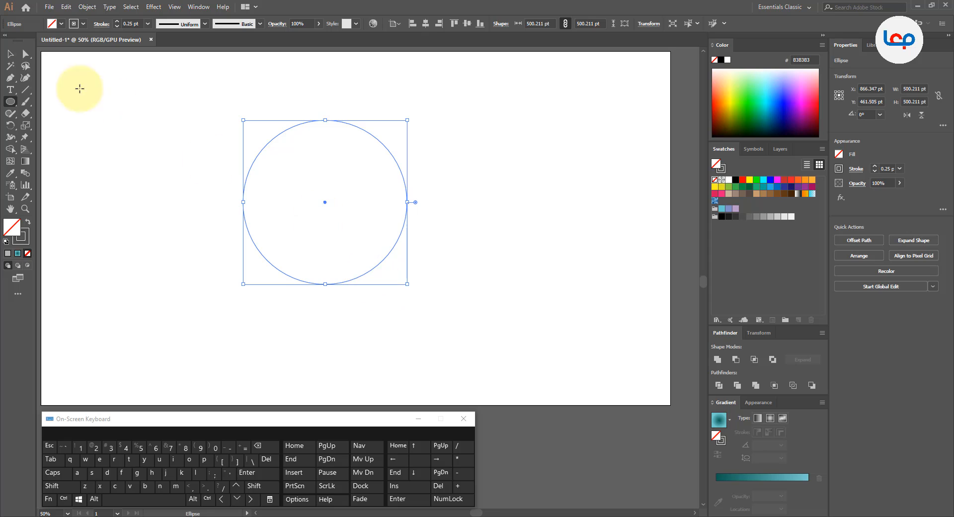
- Duplicate the large circle and place the copy exactly over the original
left_click(10, 53)
left_click(196, 213)
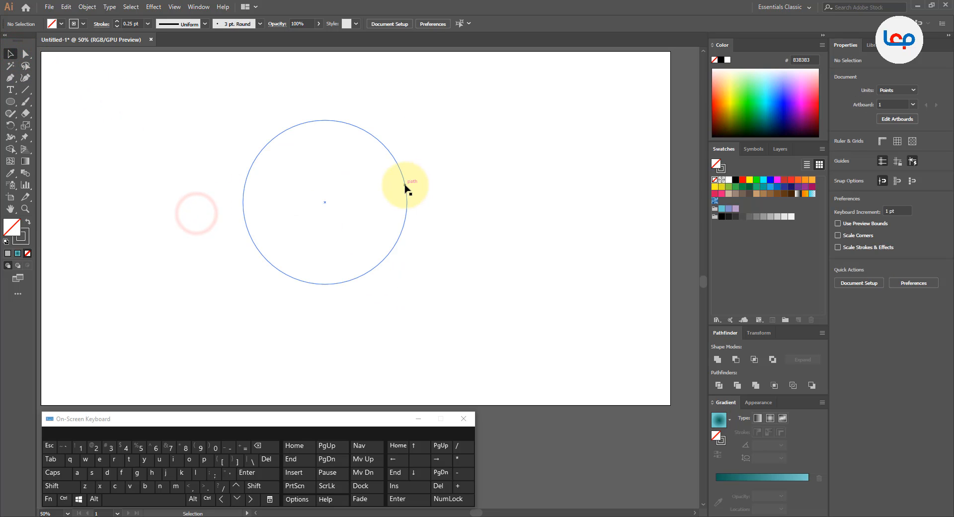
left_click(406, 187)
left_click(86, 7)
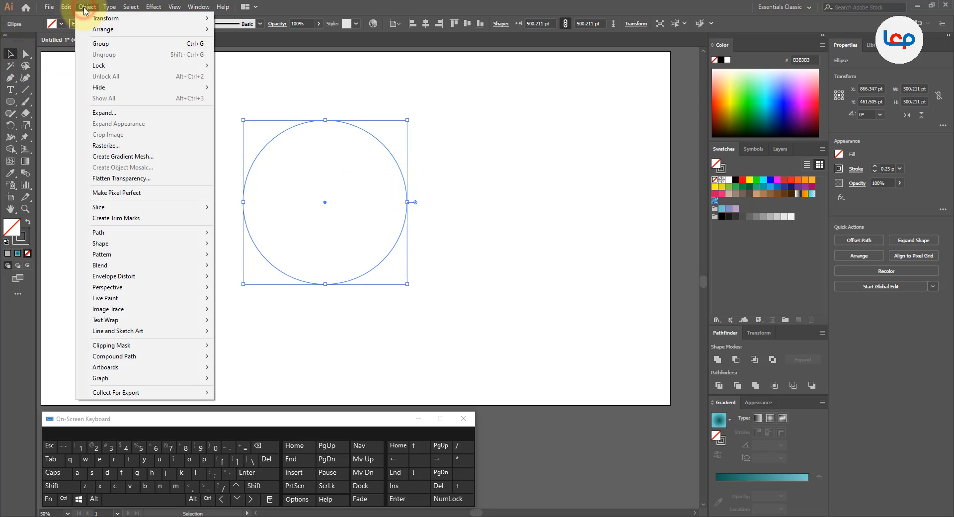
mouse_move(66, 7)
left_click(88, 55)
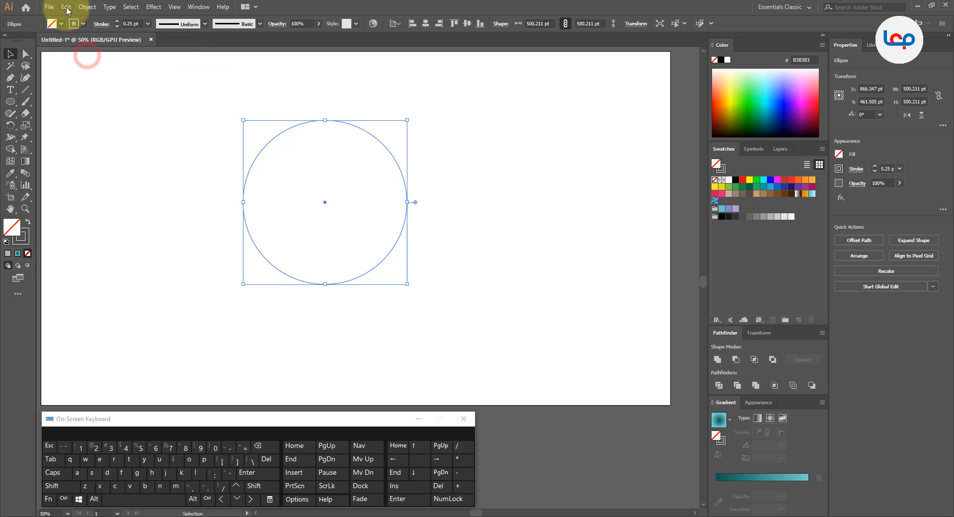
left_click(66, 7)
left_click(84, 65)
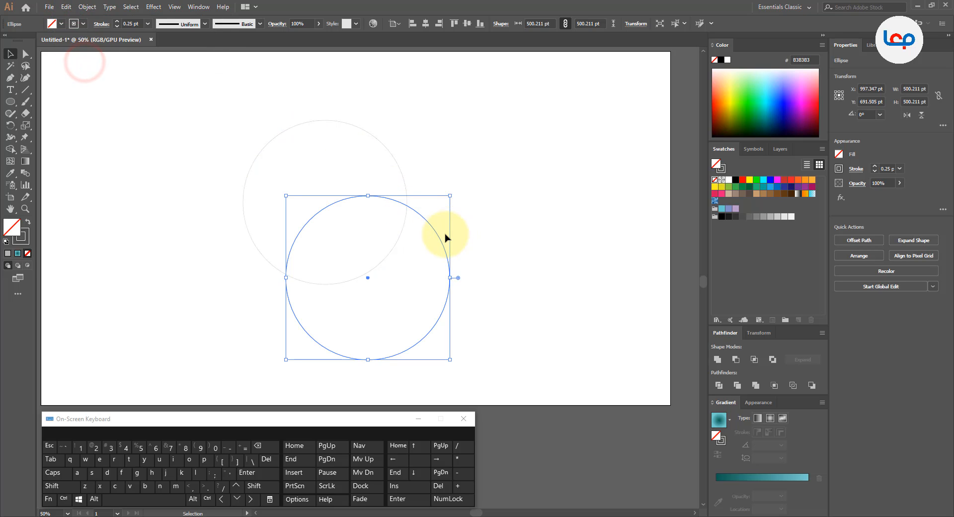
left_click_drag(440, 240, 397, 164)
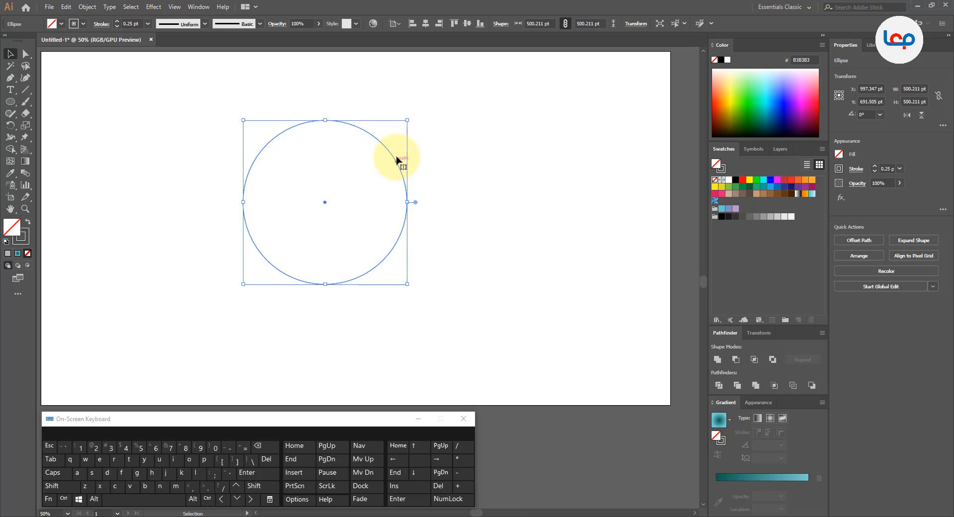
- Scale the copied circle down proportionally about its centre to about 165 pt in diameter, concentric with the large circle
left_click_drag(407, 120, 384, 177)
left_click(452, 164)
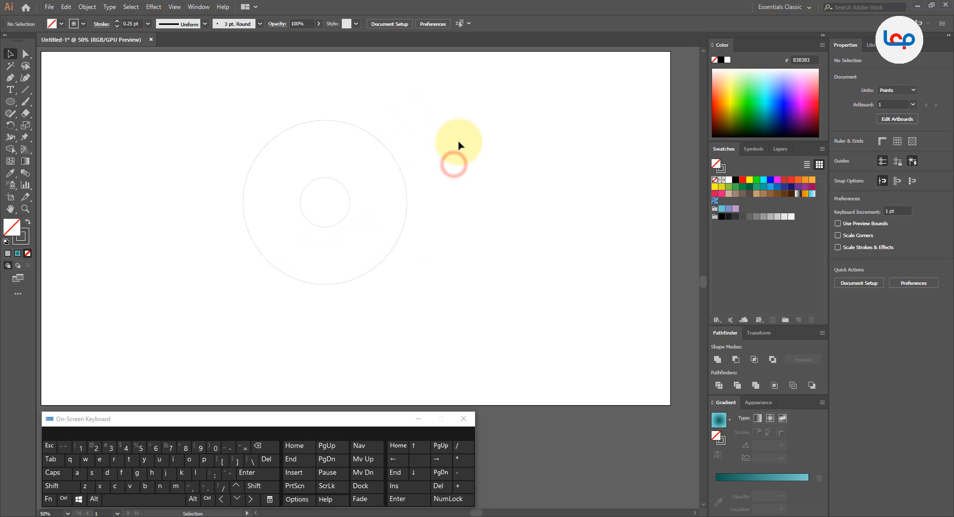
left_click_drag(458, 144, 200, 254)
scroll(311, 297, "down", 1)
scroll(300, 258, "up", 1)
left_click(467, 255)
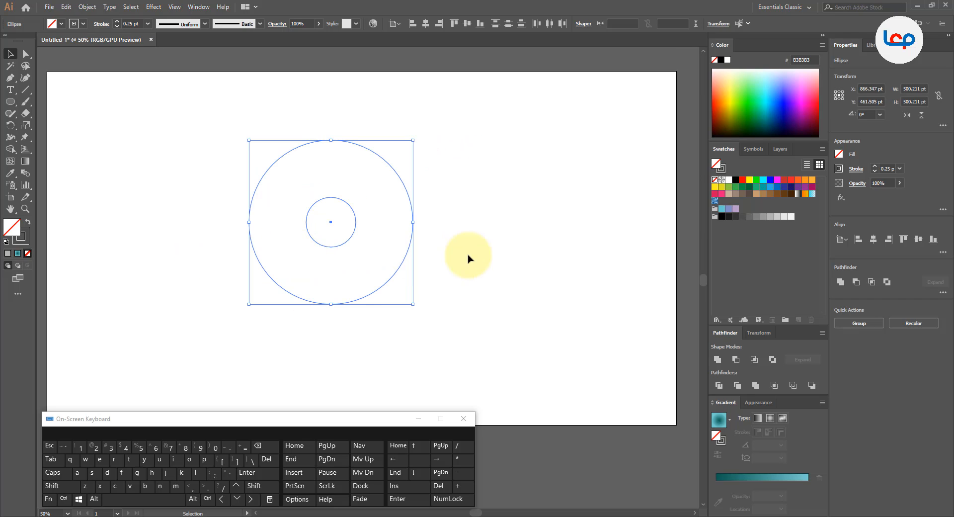
left_click(352, 236)
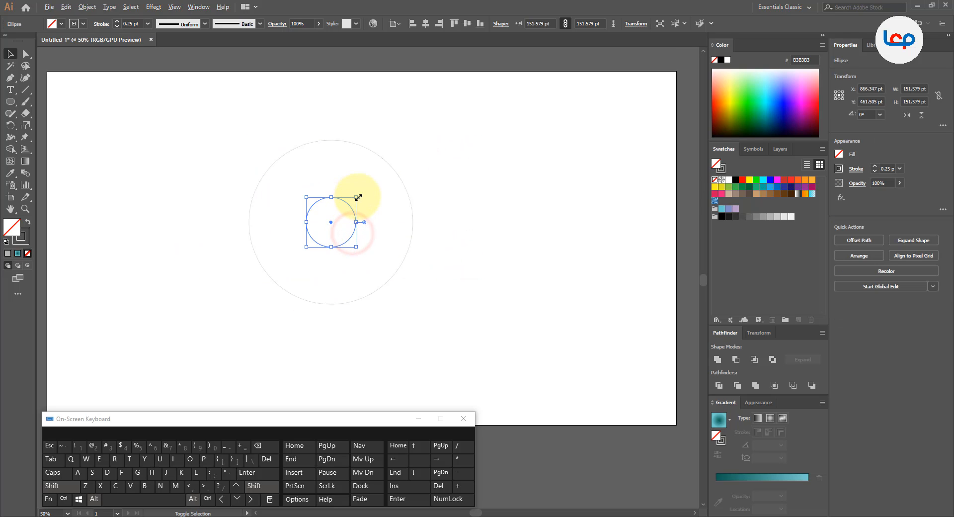
left_click_drag(358, 196, 359, 196)
left_click(387, 212)
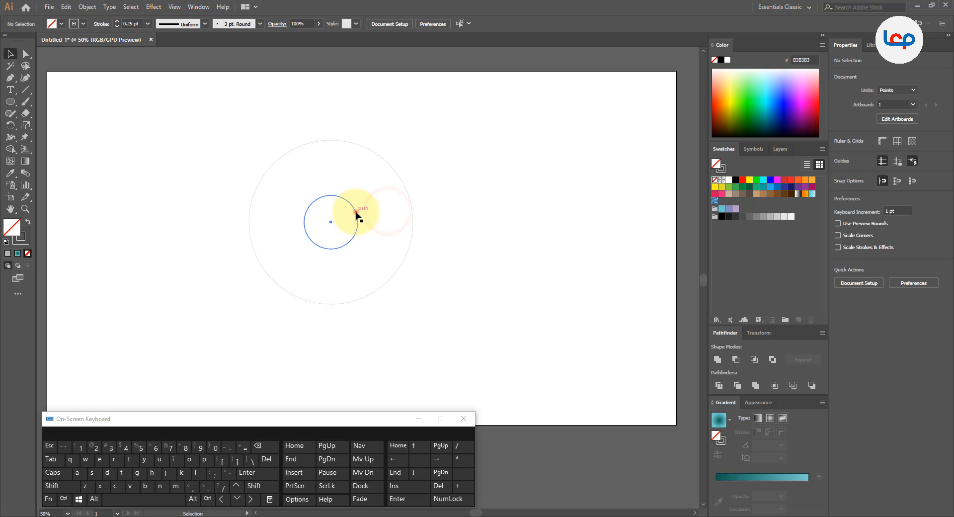
- Paste a copy of the small circle in front and enlarge it proportionally upward to about 333 pt, touching the large circle's top
left_click(355, 212)
left_click(87, 7)
left_click(66, 7)
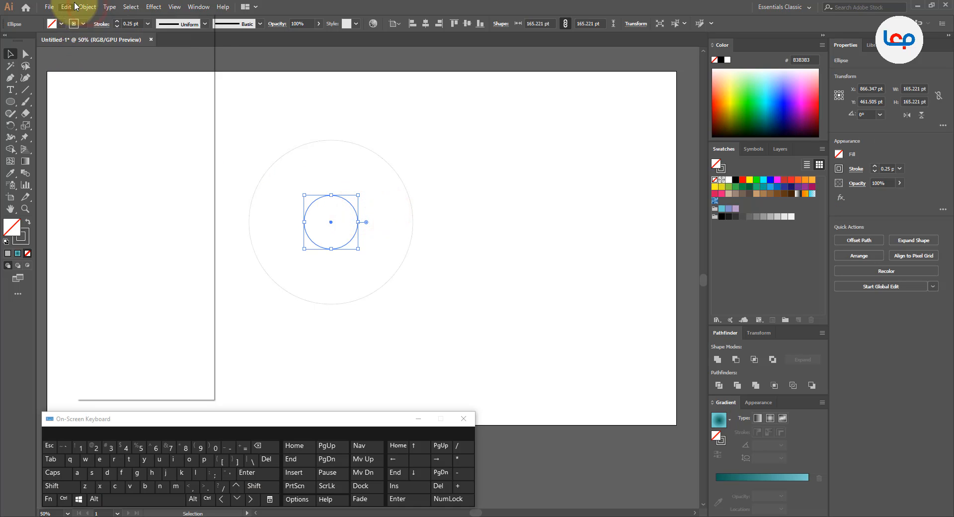
left_click(87, 59)
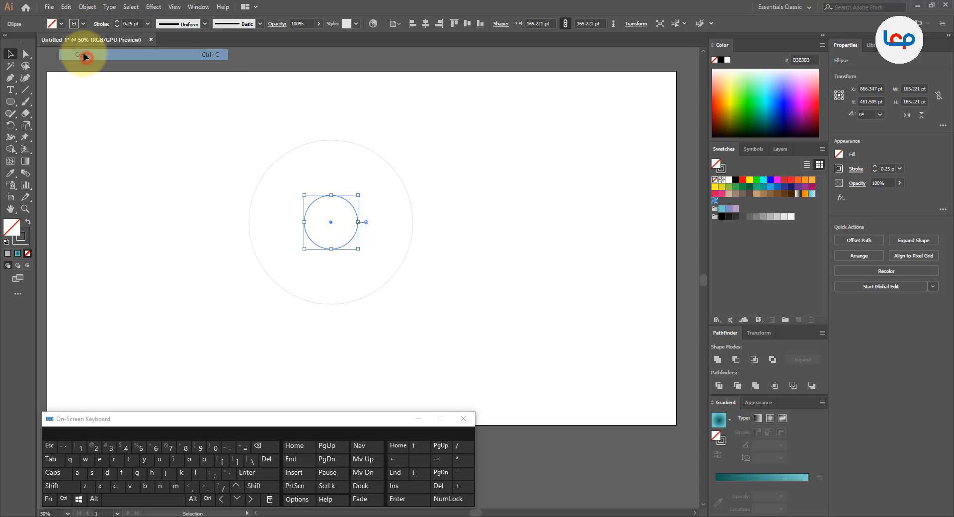
left_click(66, 7)
left_click(91, 78)
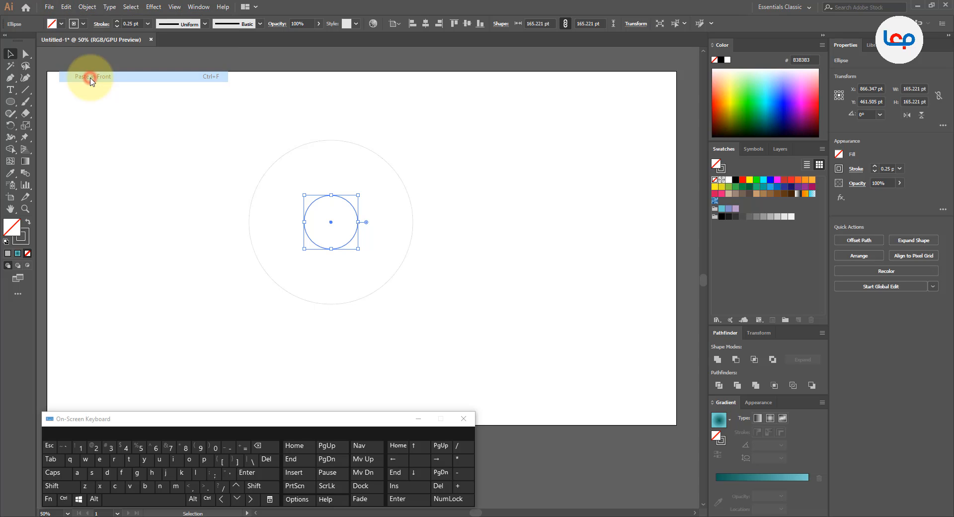
left_click_drag(333, 193, 332, 140)
left_click(440, 185)
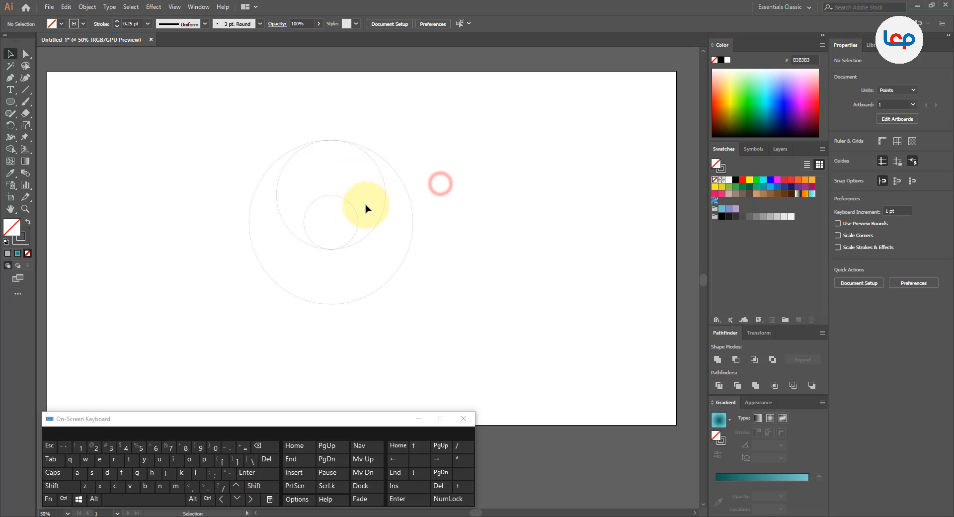
- Paste another copy of the small circle in front and enlarge it proportionally downward to about 333 pt, touching the large circle's bottom
left_click(354, 212)
left_click(66, 7)
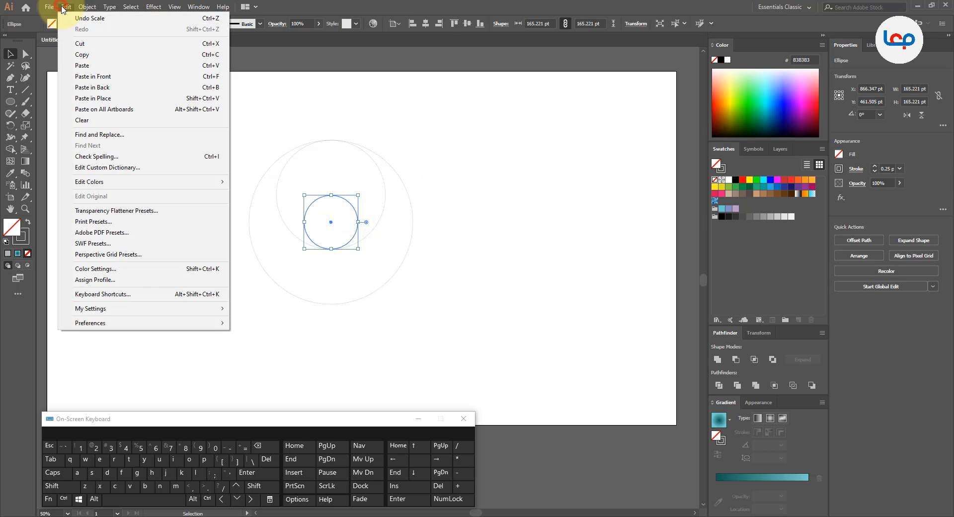
left_click(82, 54)
left_click(66, 7)
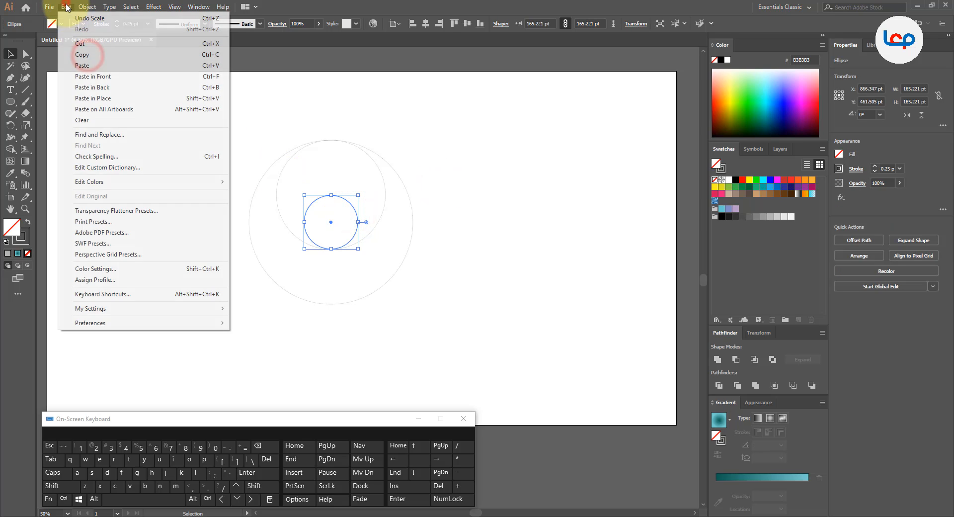
left_click(96, 77)
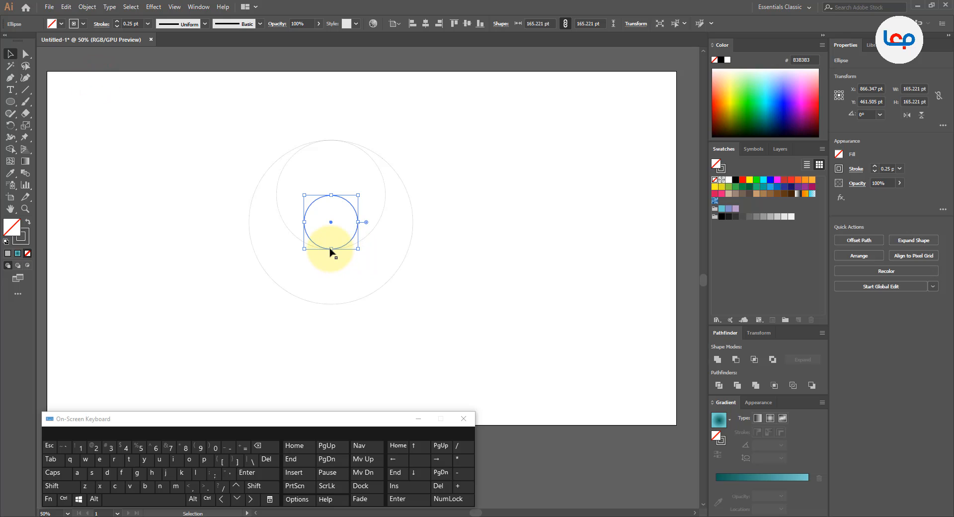
left_click_drag(333, 250, 328, 305)
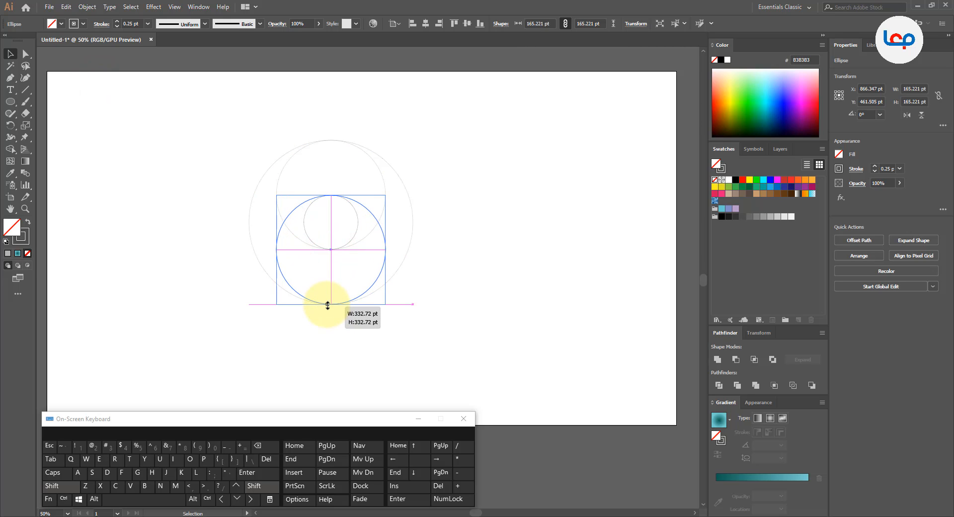
left_click(464, 258)
- Paste a copy of the two medium circles in front and rotate the copies 90° about their common centre
scroll(317, 185, "up", 1)
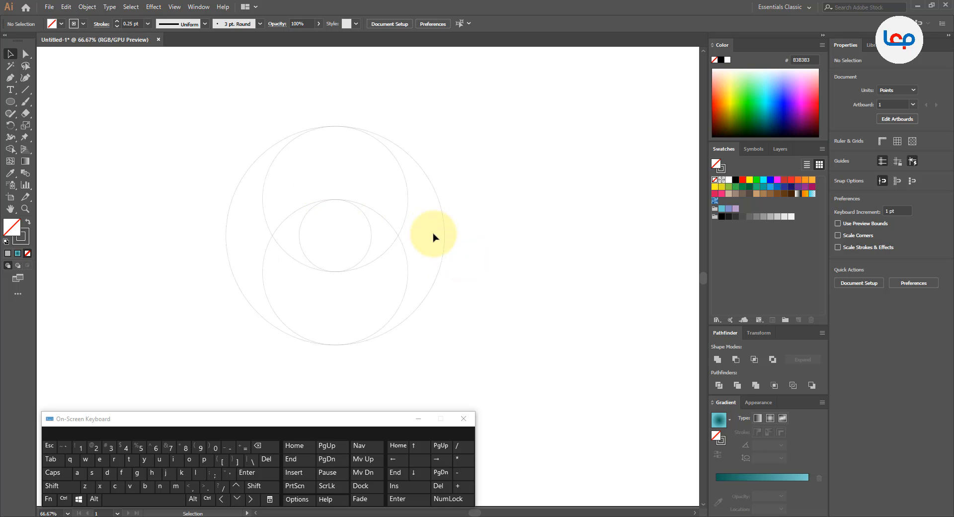
left_click_drag(427, 221, 393, 253)
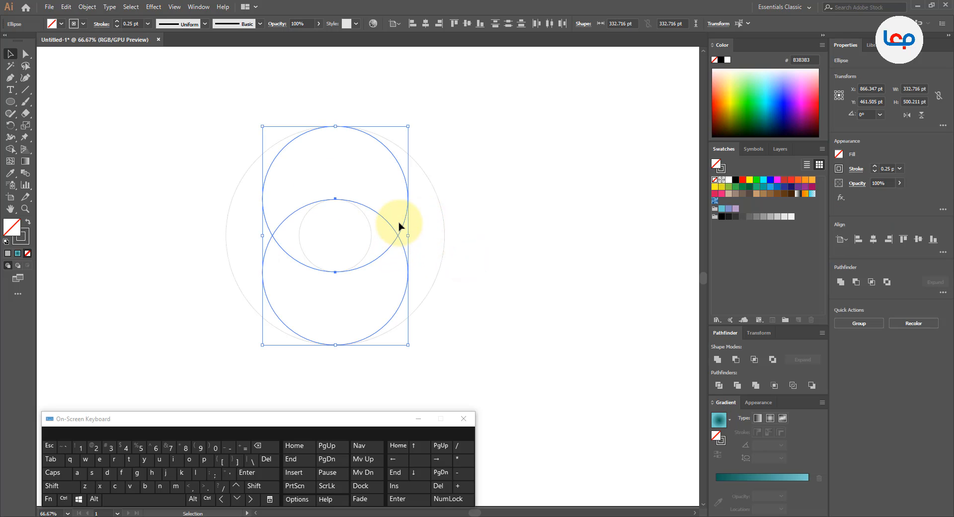
left_click(84, 8)
left_click(82, 7)
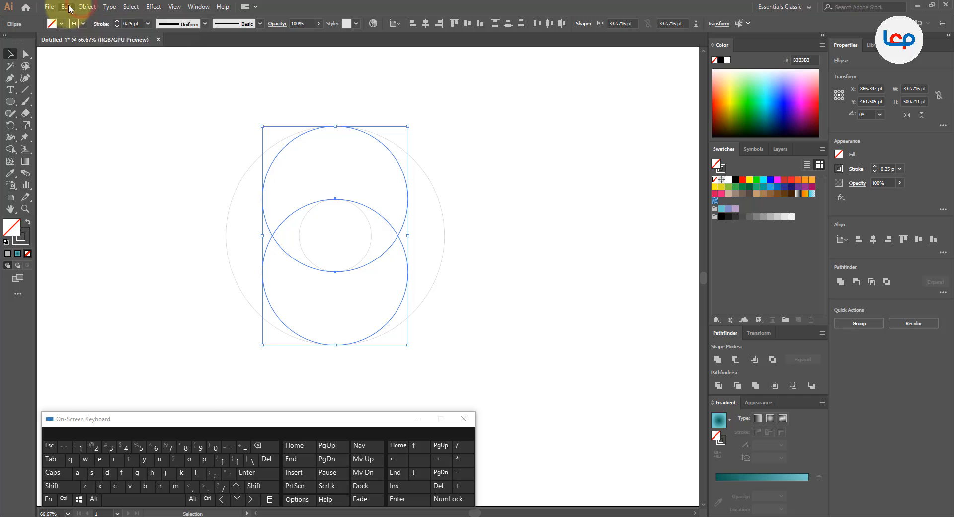
left_click(68, 7)
left_click(81, 54)
left_click(66, 7)
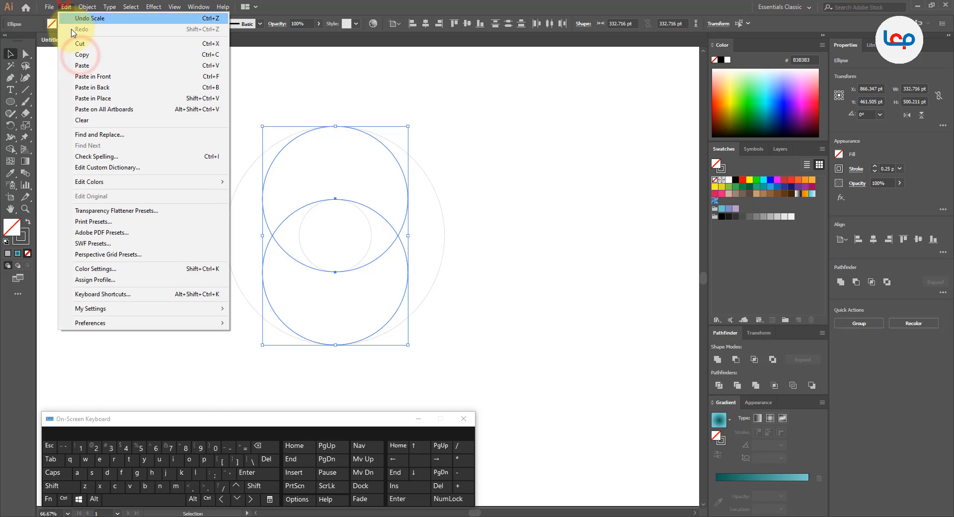
left_click(90, 77)
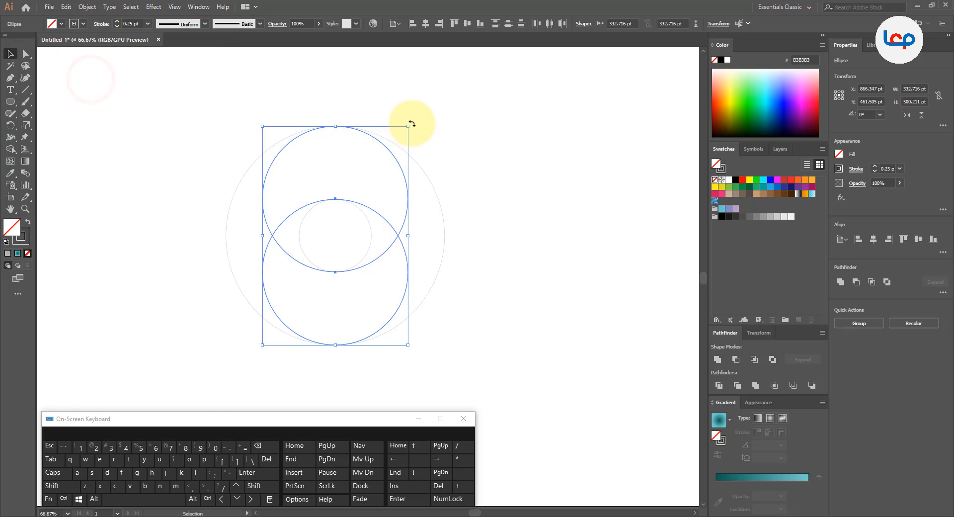
left_click_drag(412, 123, 274, 166)
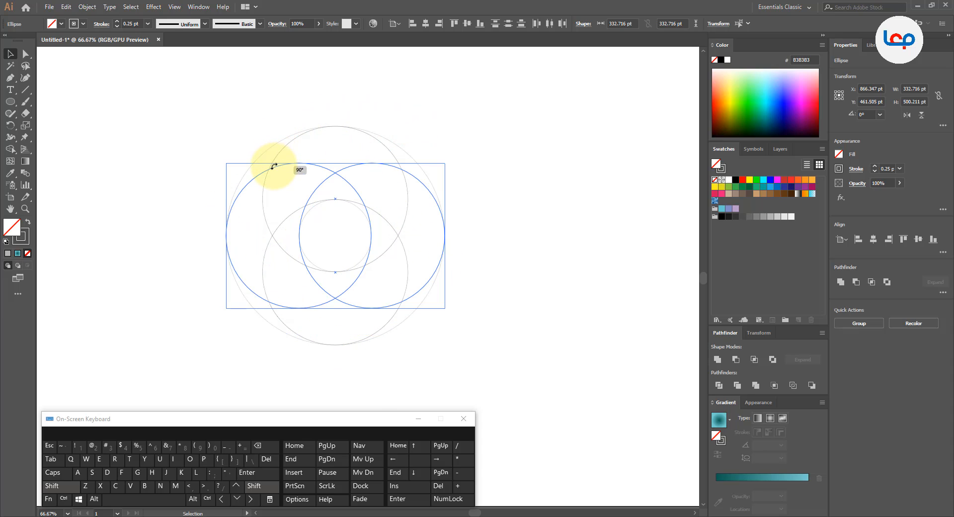
left_click(506, 160)
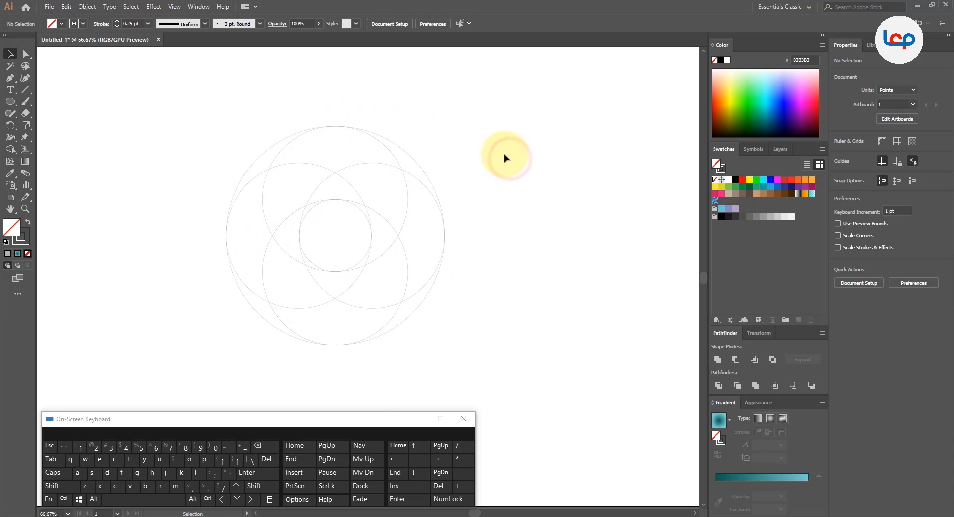
left_click_drag(532, 147, 175, 348)
left_click(504, 244)
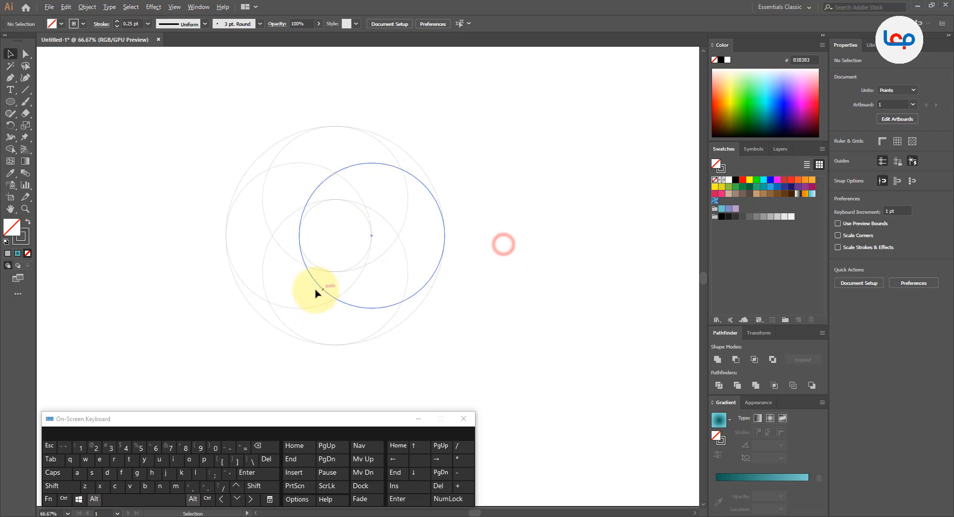
scroll(316, 290, "down", 1)
scroll(321, 278, "up", 1)
left_click(525, 225)
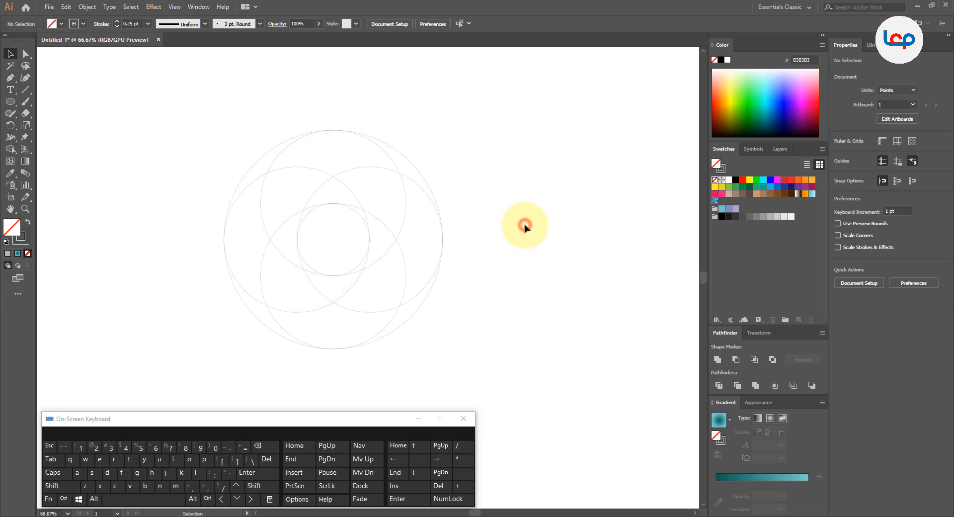
left_click(118, 143)
- Draw a rectangle about 168 by 228 pt, spanning from the small circle's right edge to the large circle's right edge
left_click_drag(10, 100, 54, 116)
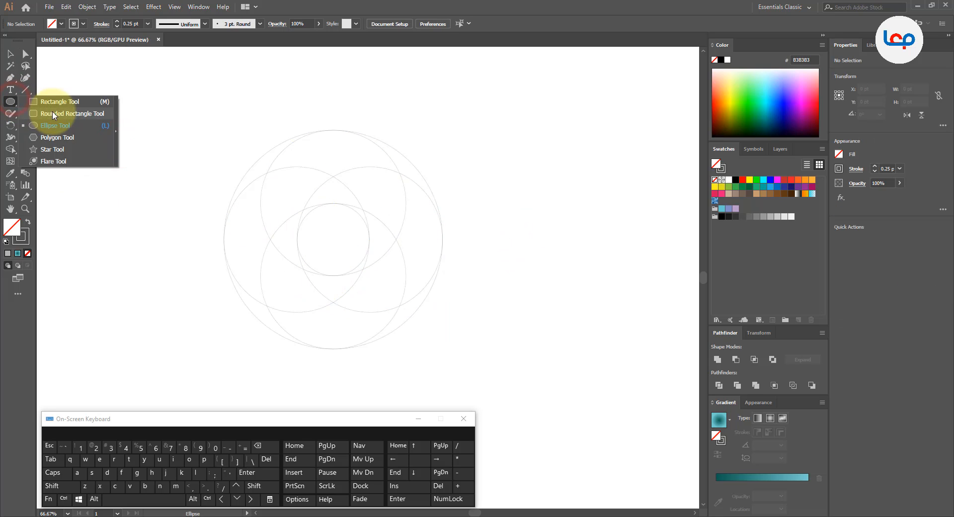
left_click(57, 105)
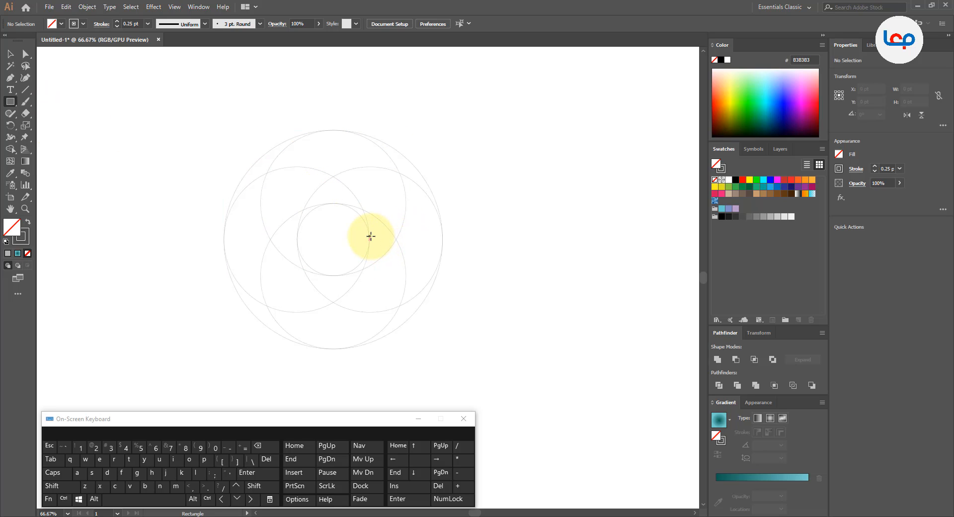
mouse_move(369, 241)
left_mouse_down()
mouse_move(448, 318)
mouse_move(443, 339)
left_mouse_up()
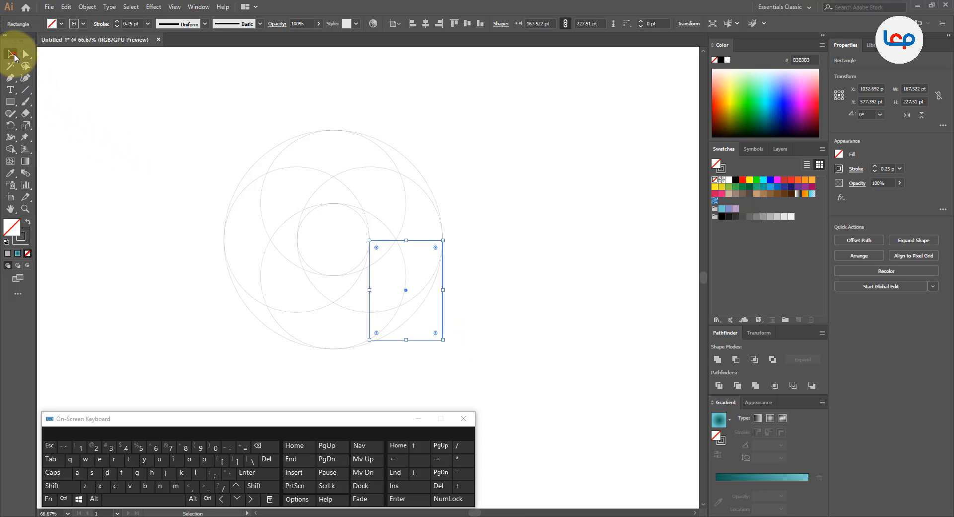
left_click(11, 53)
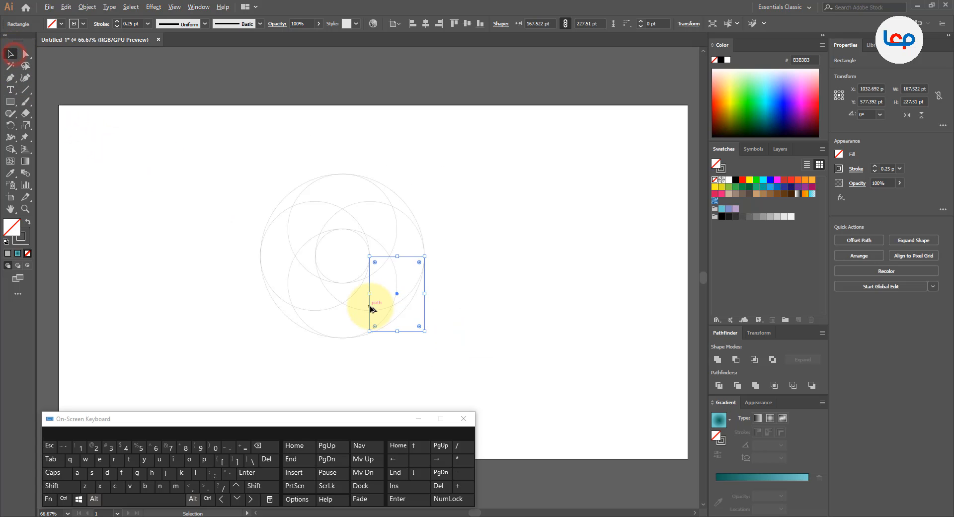
- Stretch the rectangle's top edge above the artboard and raise its bottom edge to the circles' horizontal centreline
scroll(436, 291, "up", 1)
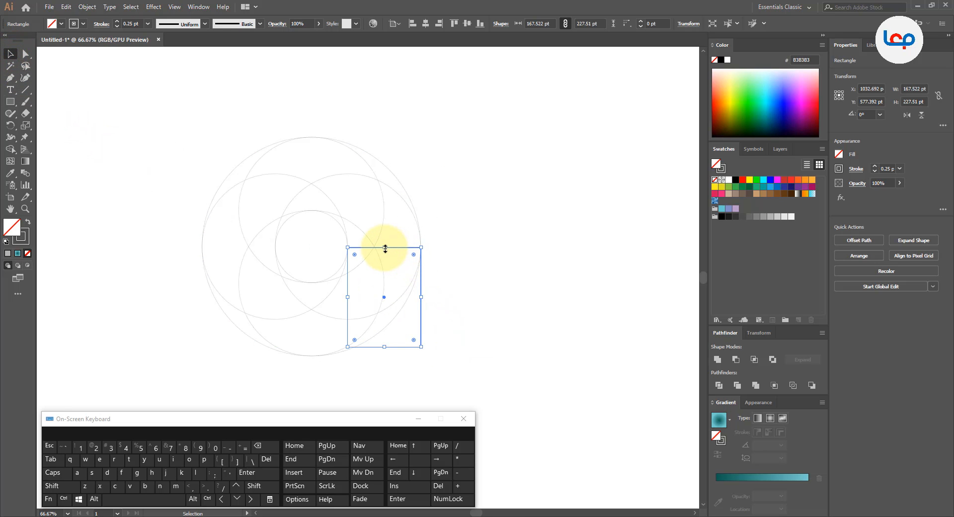
left_click_drag(384, 247, 381, 59)
scroll(367, 238, "down", 1)
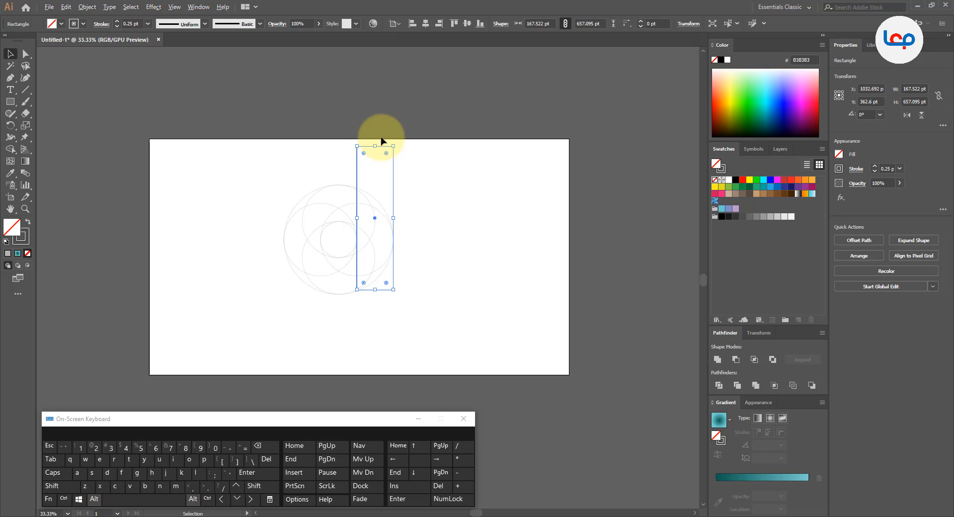
left_click_drag(373, 151, 371, 128)
scroll(383, 303, "up", 1)
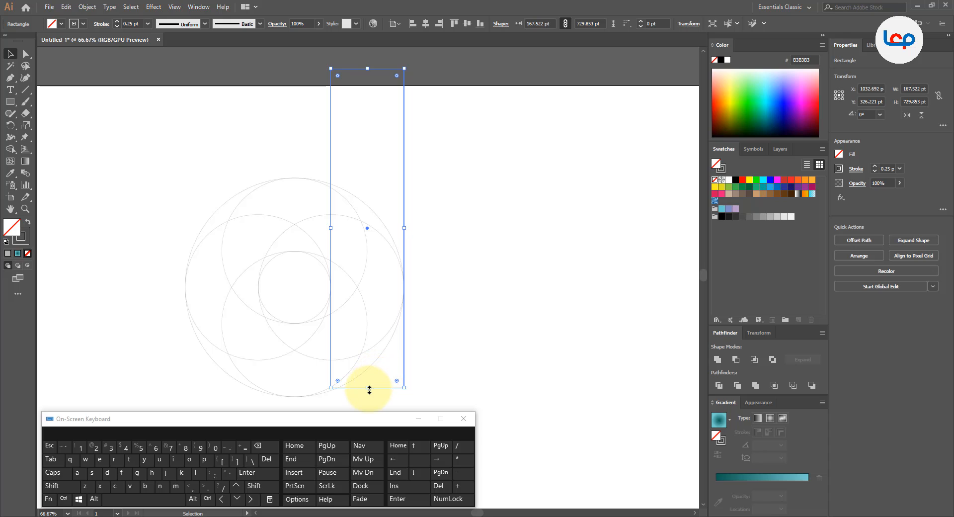
left_click_drag(368, 386, 369, 284)
left_click(454, 314)
scroll(407, 315, "down", 1)
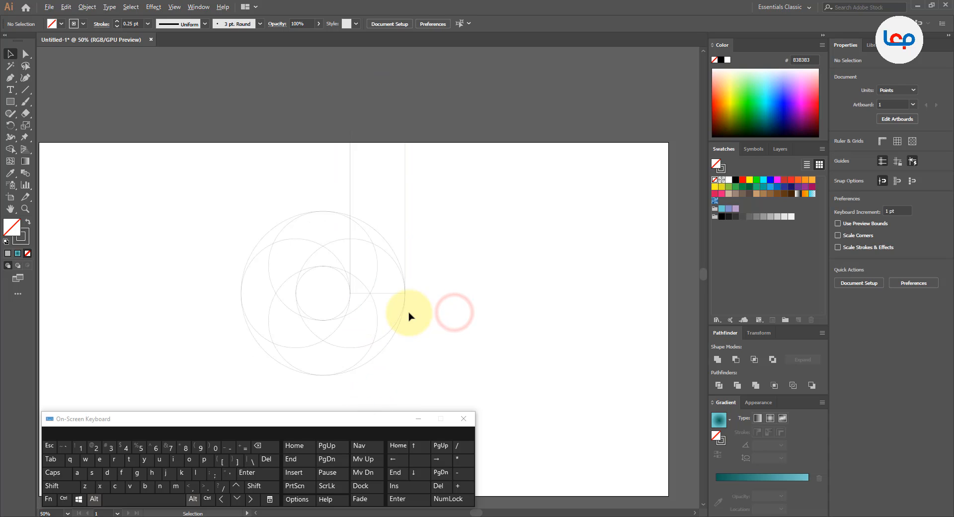
- Move all the circles and the rectangle together downward so the whole construction lies within the artboard
left_click_drag(494, 181, 195, 364)
scroll(347, 202, "down", 1)
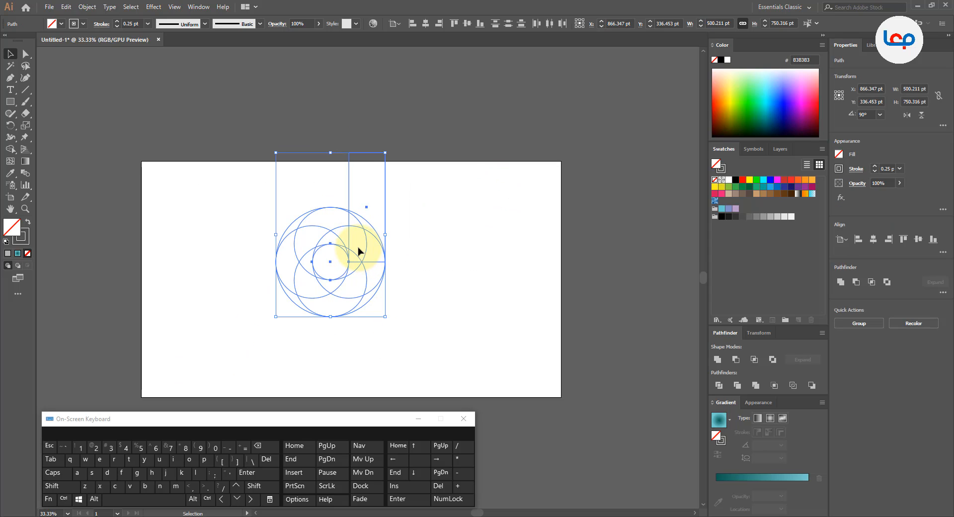
left_click_drag(348, 262, 346, 286)
scroll(326, 328, "up", 1)
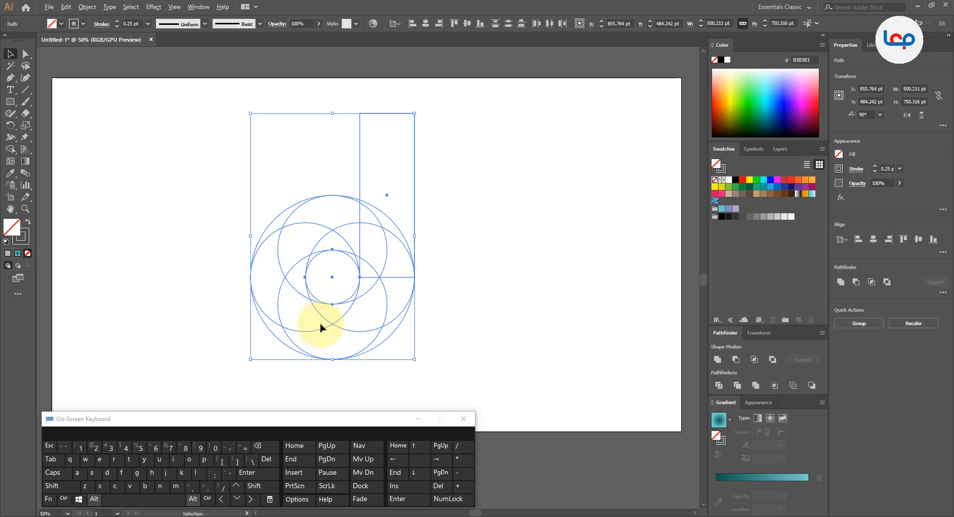
- With Shape Builder, merge the left medium circle's regions outside the lower circles into one crescent running over the small circle
left_click(497, 266)
left_click_drag(515, 159, 246, 361)
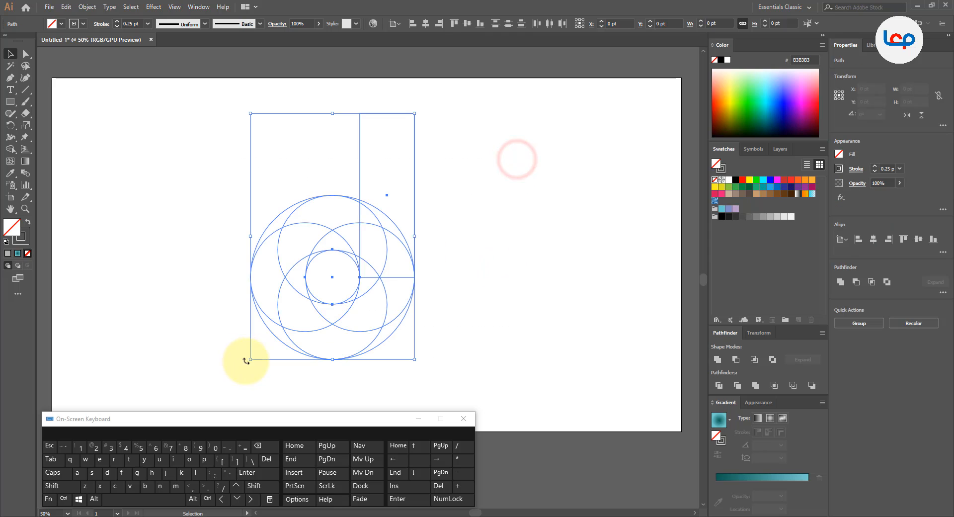
left_click(11, 150)
scroll(318, 357, "up", 1)
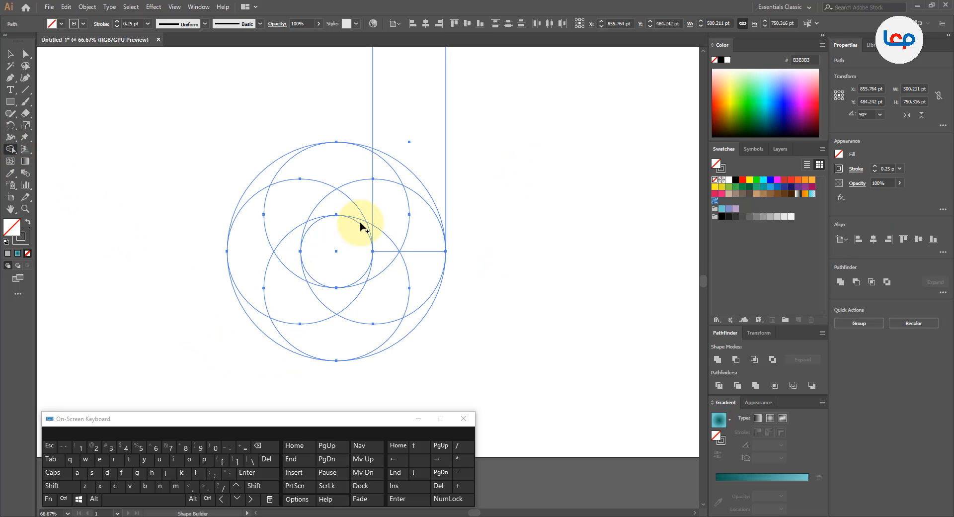
mouse_move(361, 224)
left_mouse_down()
mouse_move(341, 210)
mouse_move(277, 209)
mouse_move(260, 232)
left_mouse_up()
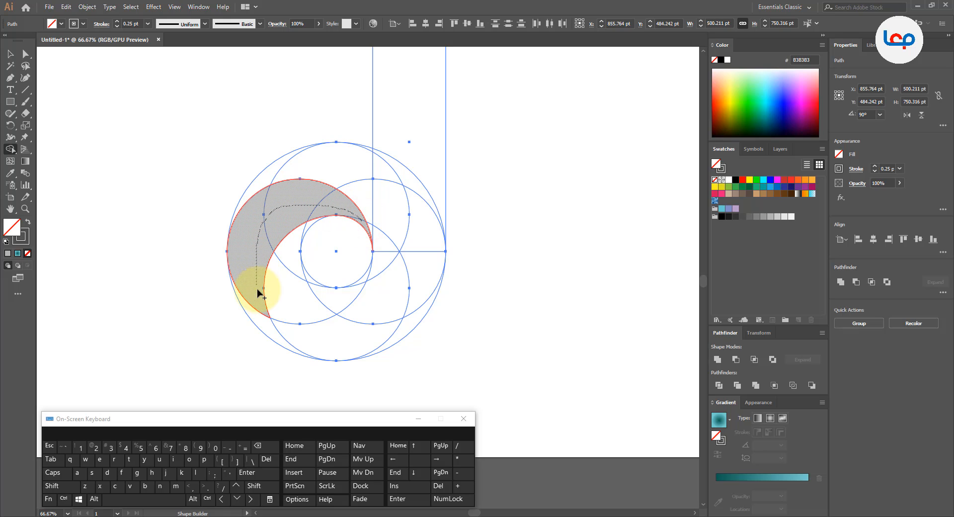
left_click_drag(262, 317, 267, 318)
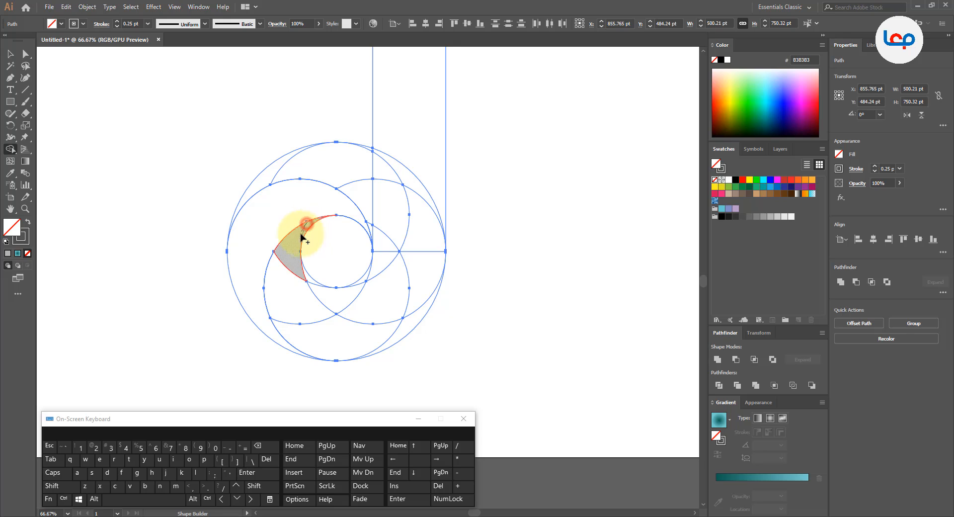
mouse_move(301, 237)
left_mouse_down()
mouse_move(292, 297)
mouse_move(309, 324)
mouse_move(338, 340)
left_mouse_up()
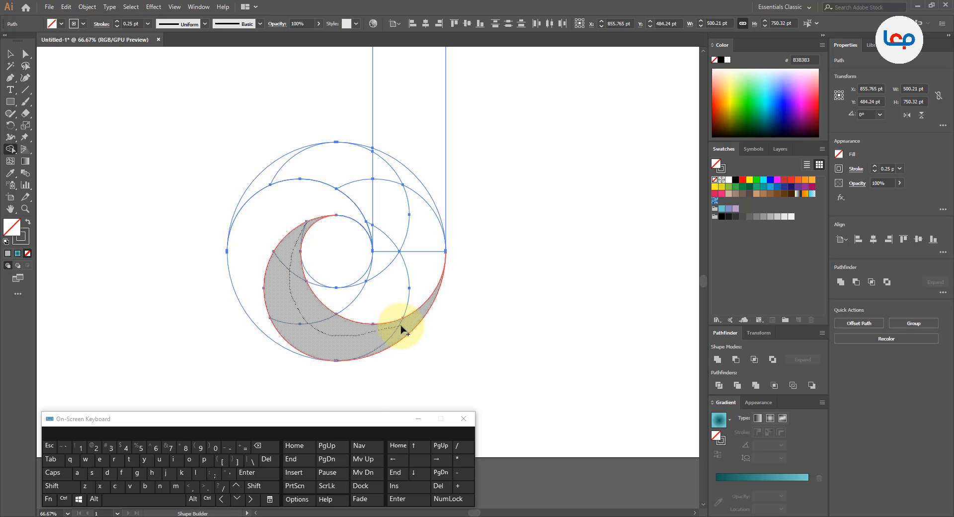
left_click_drag(403, 329, 403, 329)
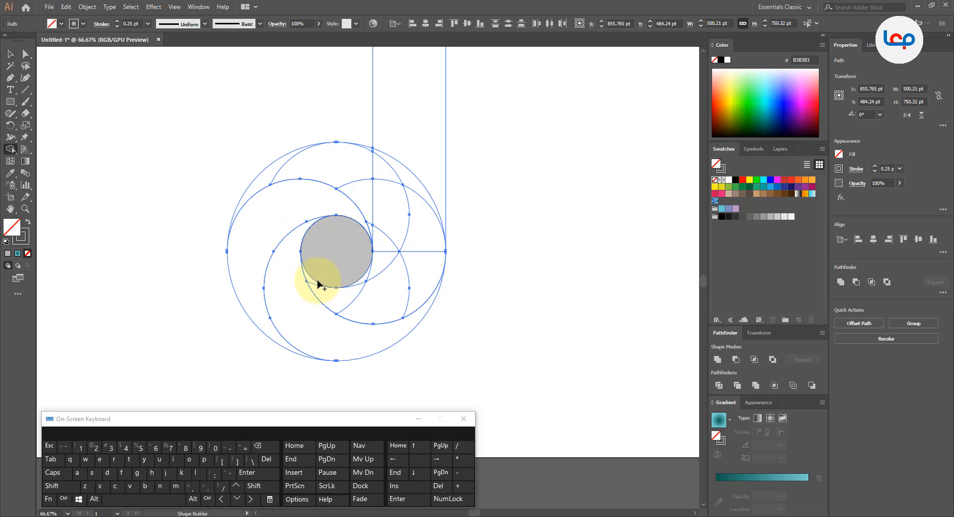
mouse_move(339, 299)
left_mouse_down()
mouse_move(409, 293)
mouse_move(416, 270)
mouse_move(403, 241)
mouse_move(381, 273)
left_mouse_up()
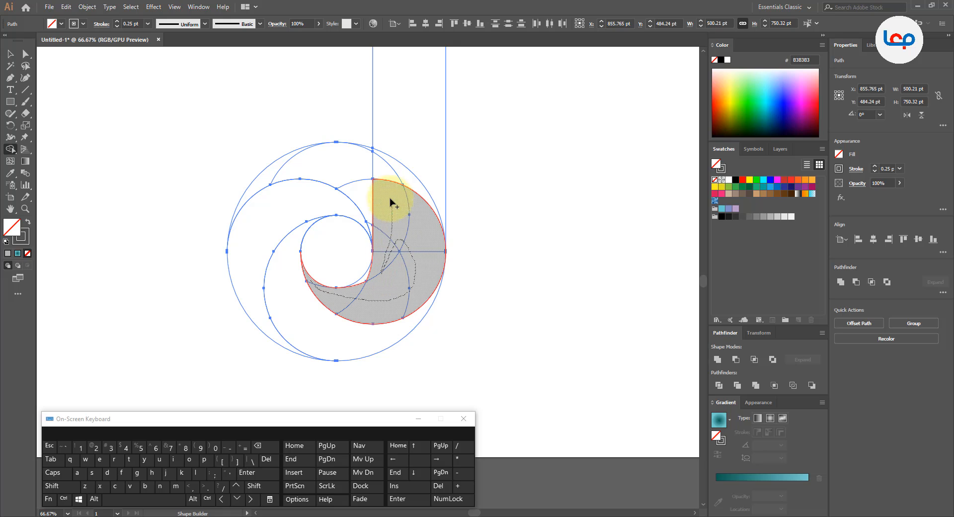
left_click_drag(388, 173, 400, 156)
left_click_drag(416, 214, 417, 217)
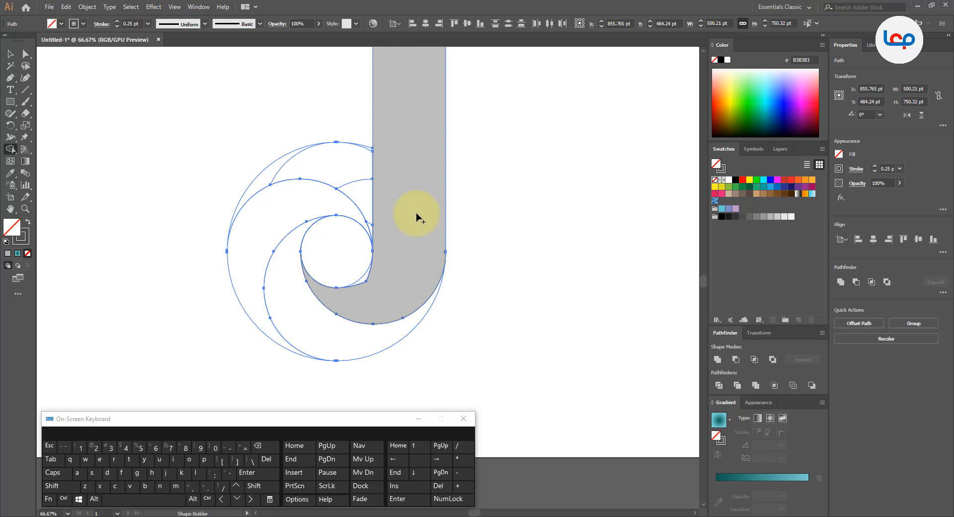
left_click_drag(365, 279, 378, 277)
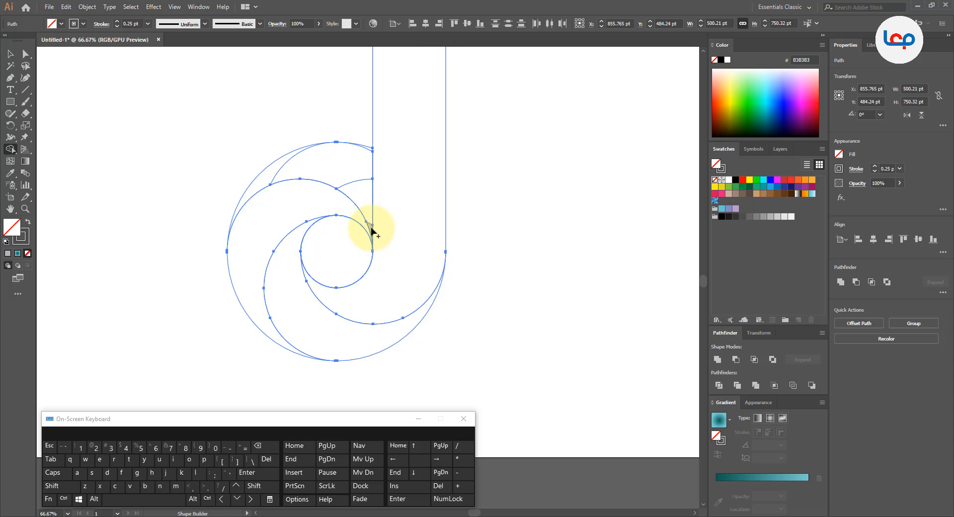
key("ctrl")
key("ctrl+z")
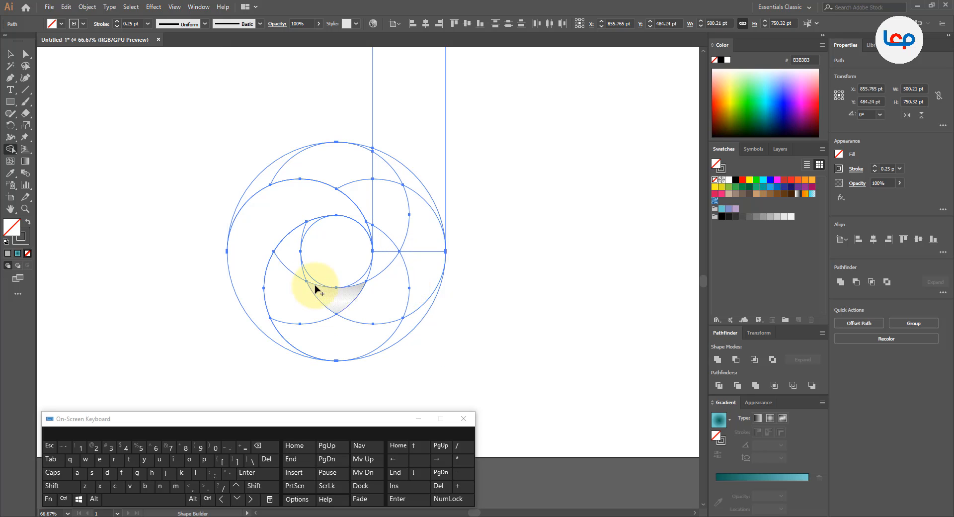
- Merge the lower medium circle's regions into a crescent, and the upper medium circle's regions into another crescent ending below the small circle
mouse_move(293, 269)
left_mouse_down()
mouse_move(296, 308)
mouse_move(322, 327)
mouse_move(407, 331)
left_mouse_up()
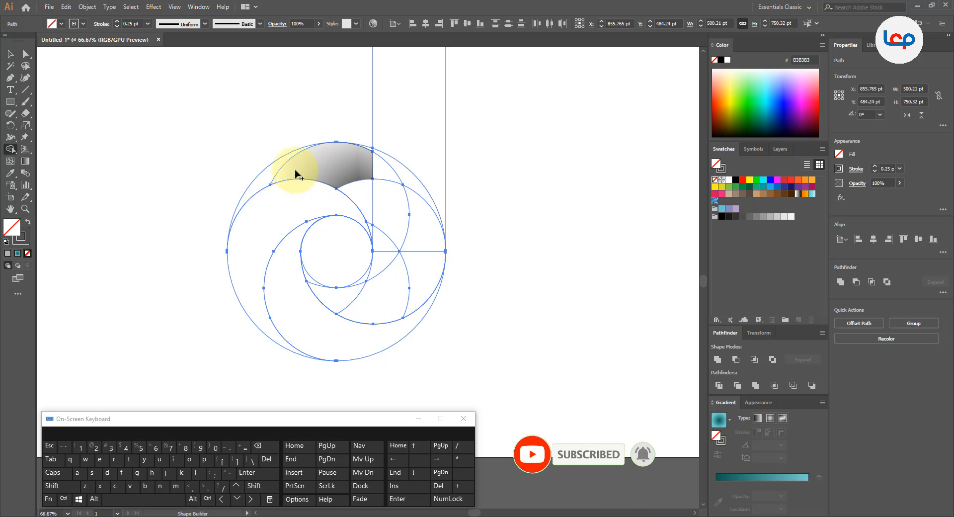
mouse_move(260, 179)
left_mouse_down()
mouse_move(331, 170)
mouse_move(389, 193)
mouse_move(380, 174)
mouse_move(372, 189)
mouse_move(381, 220)
left_mouse_up()
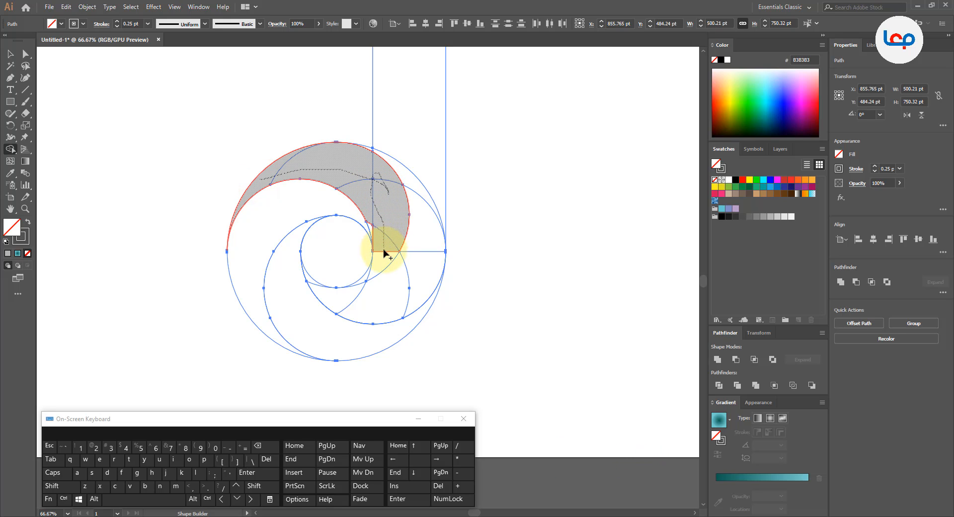
left_click_drag(367, 281, 366, 276)
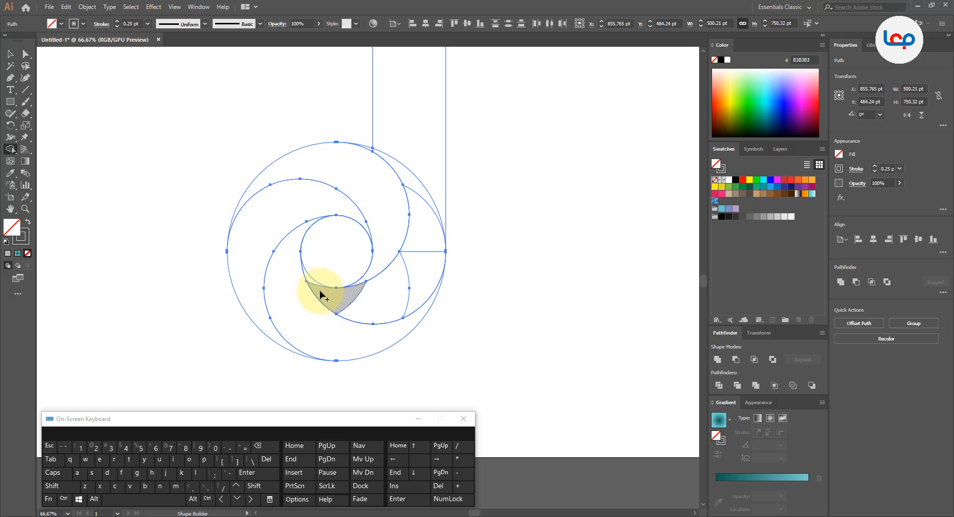
- Merge the remaining right medium circle regions with the rectangle, including the thin sliver at the rectangle's lower-left corner
mouse_move(311, 284)
left_mouse_down()
mouse_move(347, 297)
mouse_move(395, 293)
mouse_move(412, 275)
mouse_move(426, 182)
left_mouse_up()
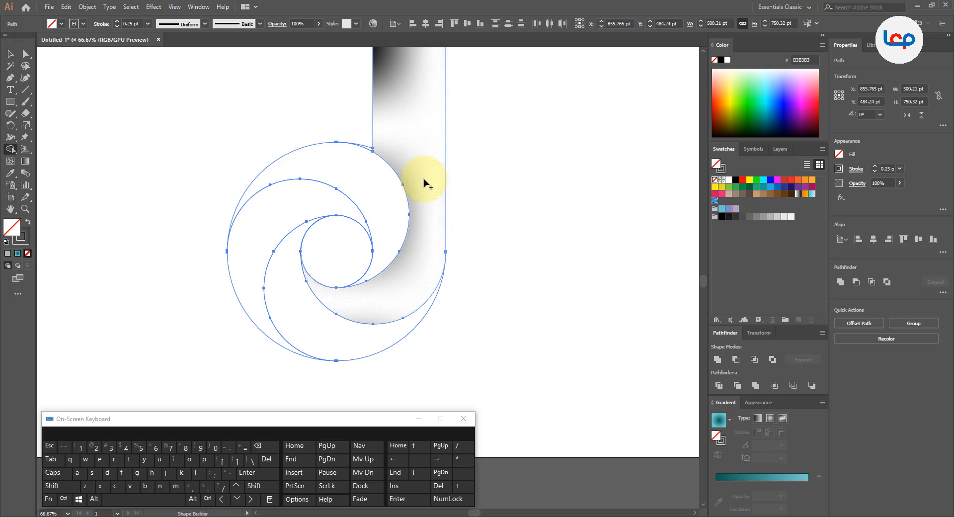
scroll(389, 158, "up", 3)
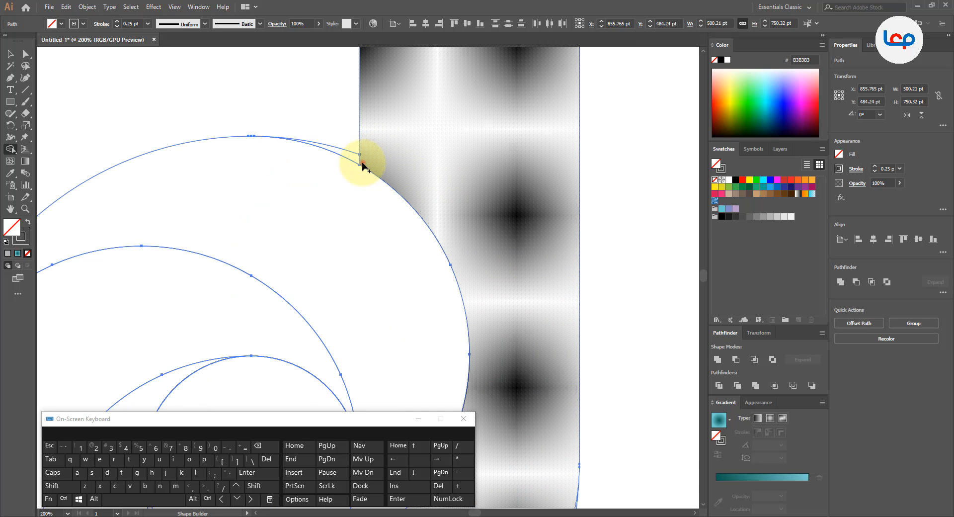
scroll(376, 164, "down", 3)
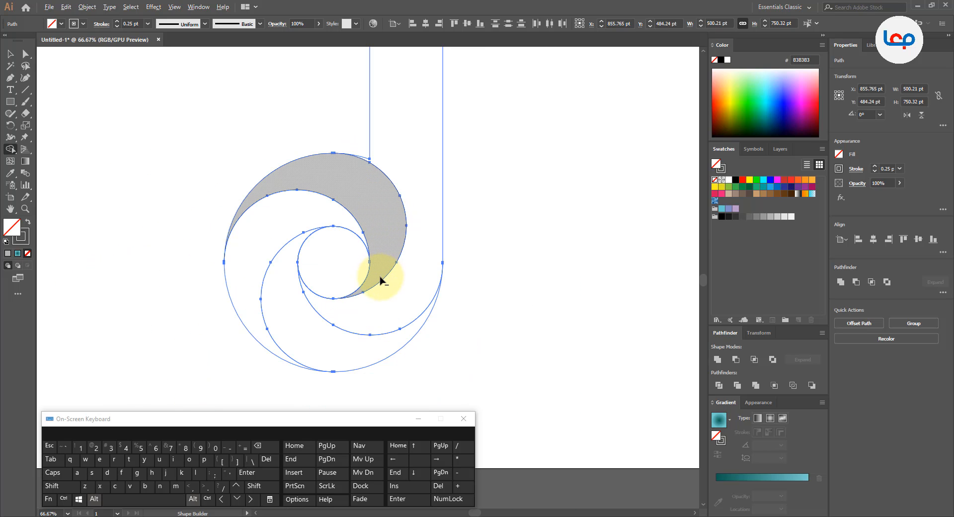
scroll(438, 187, "down", 1)
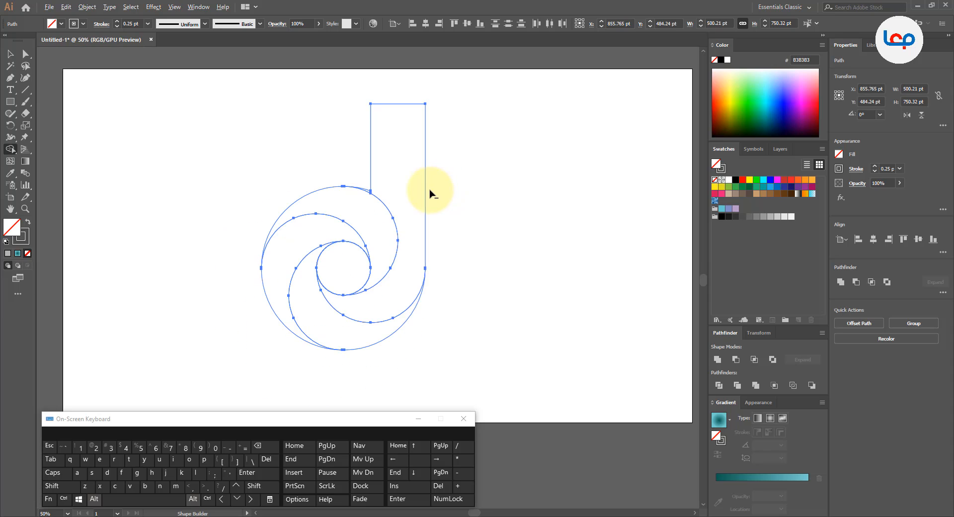
- Round the stem's upper-right corner to the maximum radius, keeping its upper-left corner sharp
left_click(25, 55)
left_click(147, 122)
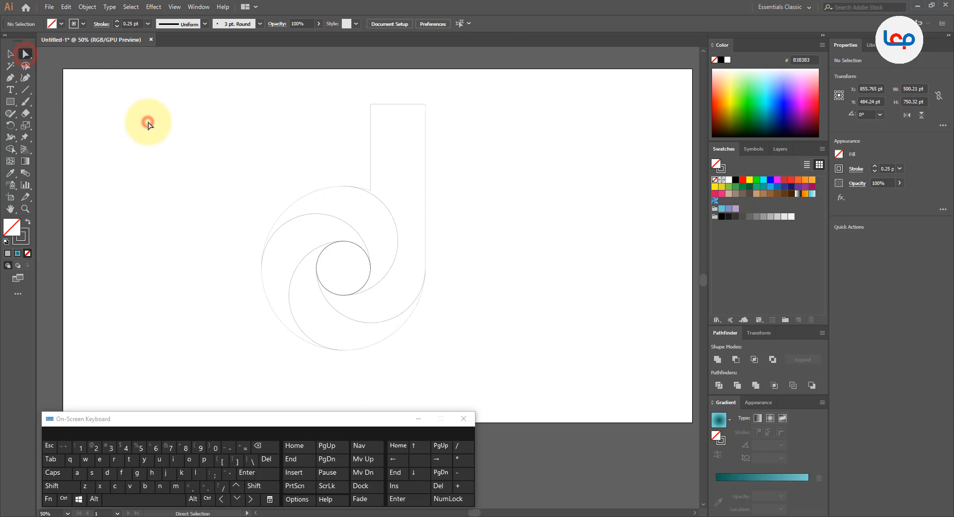
left_click(426, 106)
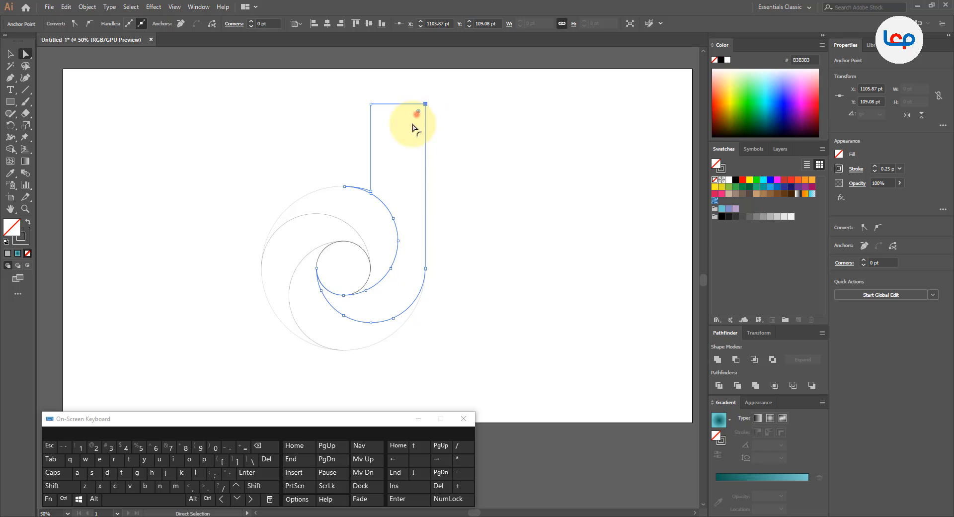
left_click_drag(416, 112, 368, 239)
left_click(496, 199)
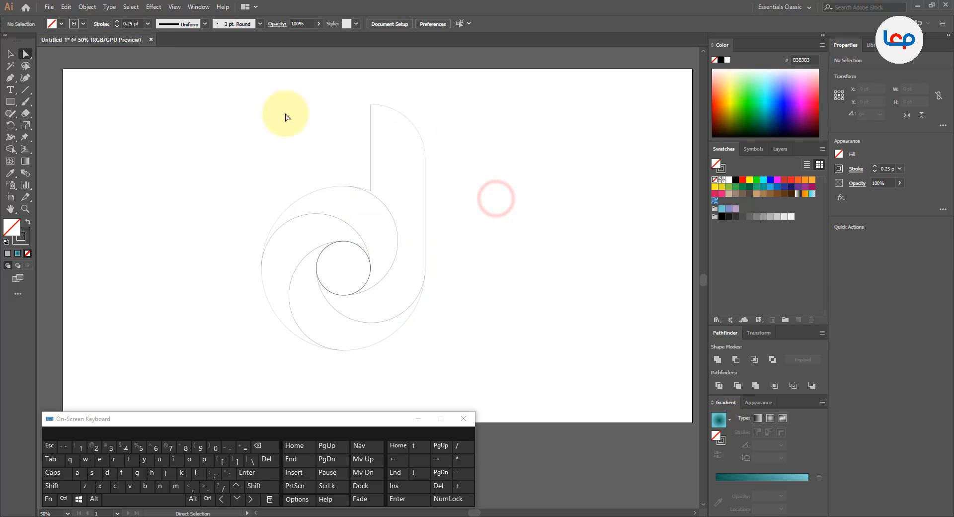
- Select all the logo shapes and group them
scroll(386, 184, "down", 1)
left_click(10, 53)
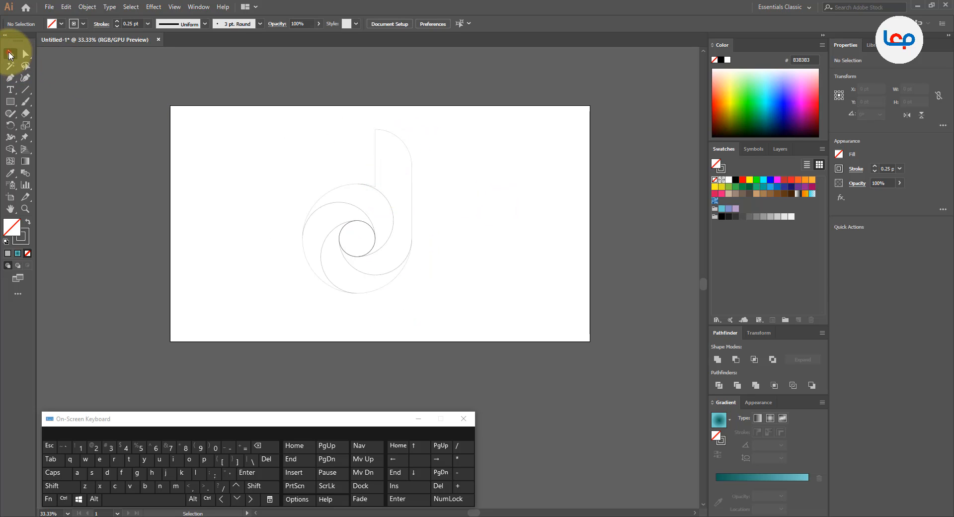
left_click_drag(448, 121, 293, 350)
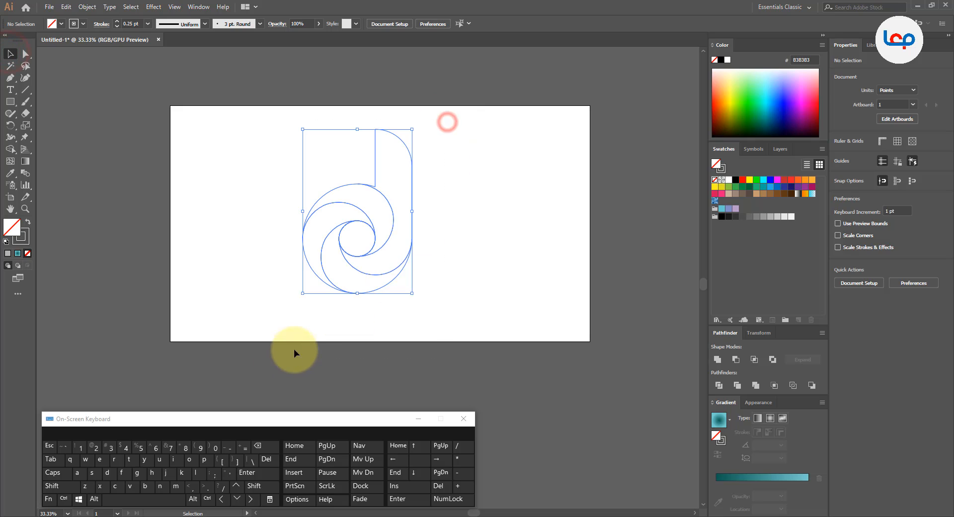
right_click(389, 242)
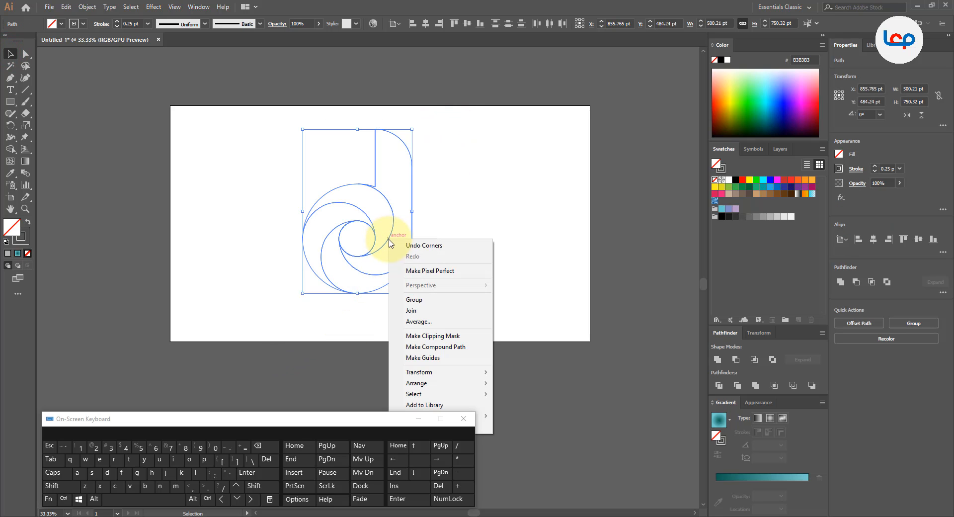
left_click(416, 299)
- Reflect the group across the vertical axis so the stem stands on the left, forming a letter b
right_click(394, 217)
left_click(454, 327)
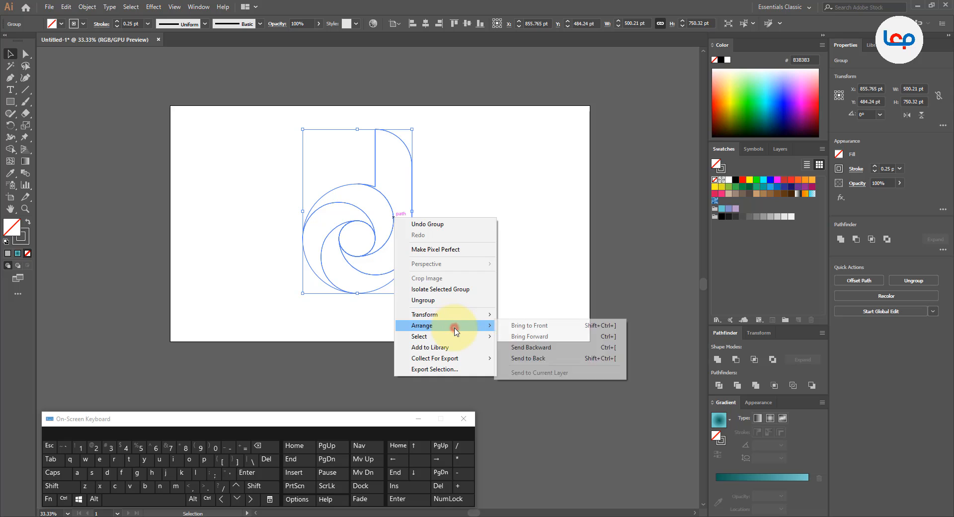
left_click(462, 314)
left_click(532, 351)
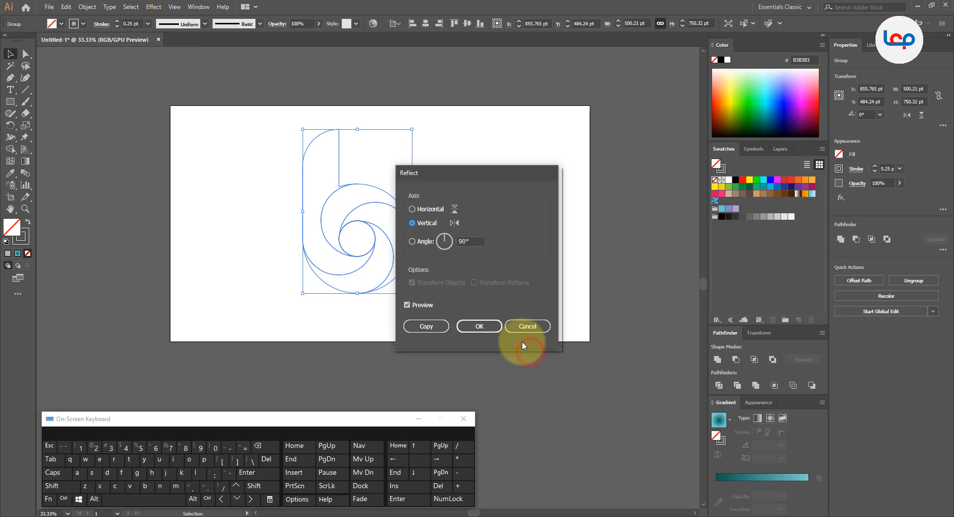
left_click(480, 326)
left_click(462, 330)
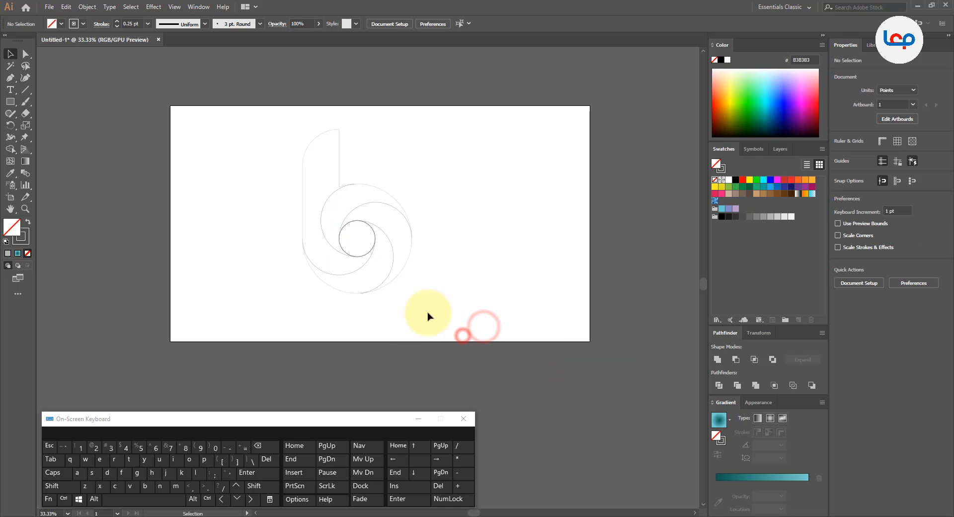
- Move the reflected logo group slightly right and down toward the artboard's centre, and minimize the on-screen keyboard
left_click(410, 257)
left_click_drag(411, 257, 422, 264)
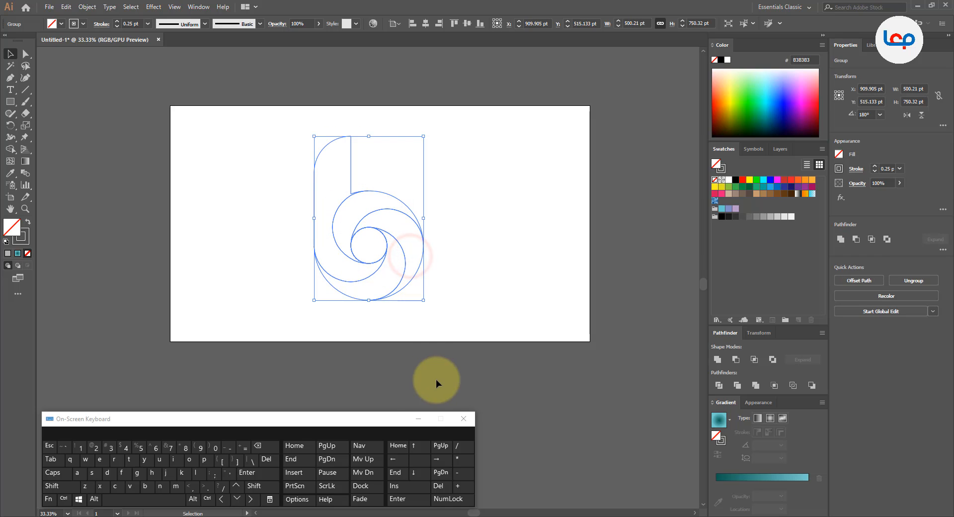
left_click(419, 421)
- Fill the whole logo group with the teal radial gradient
scroll(385, 200, "up", 1)
scroll(342, 318, "down", 1)
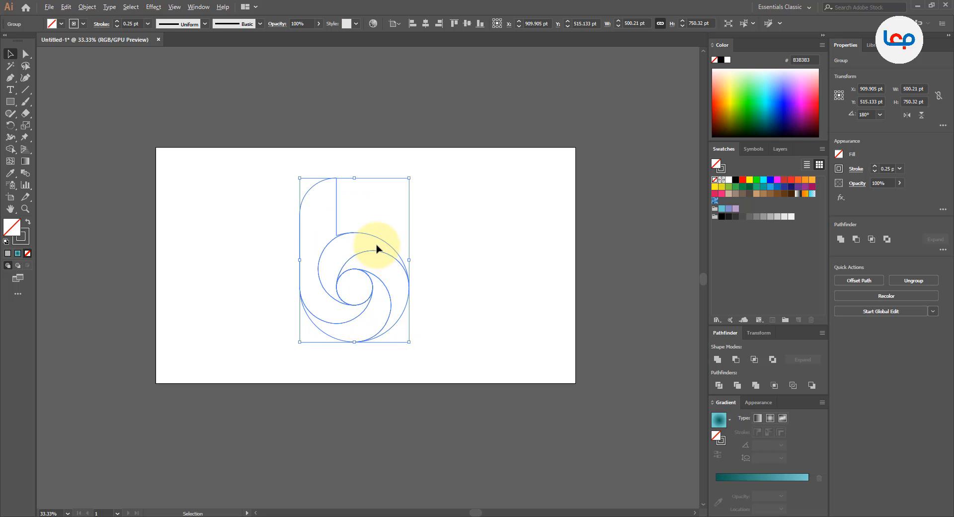
scroll(376, 246, "up", 1)
key("space")
left_click_drag(454, 269, 445, 254)
left_click(431, 262)
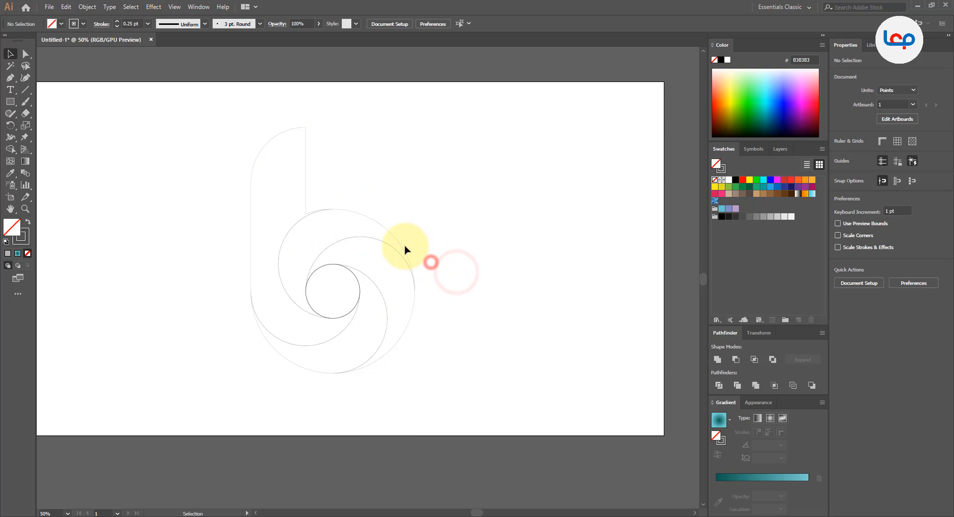
left_click(401, 246)
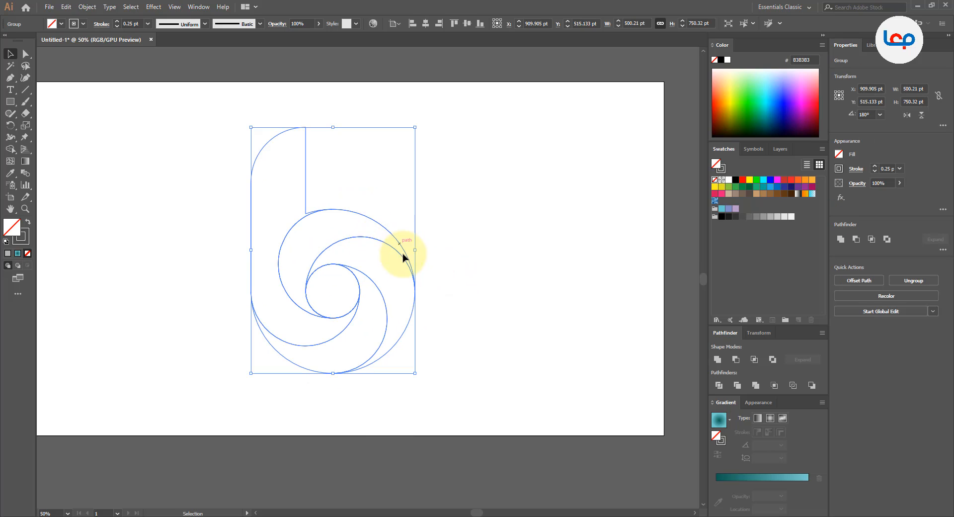
left_click(719, 420)
left_click(428, 386)
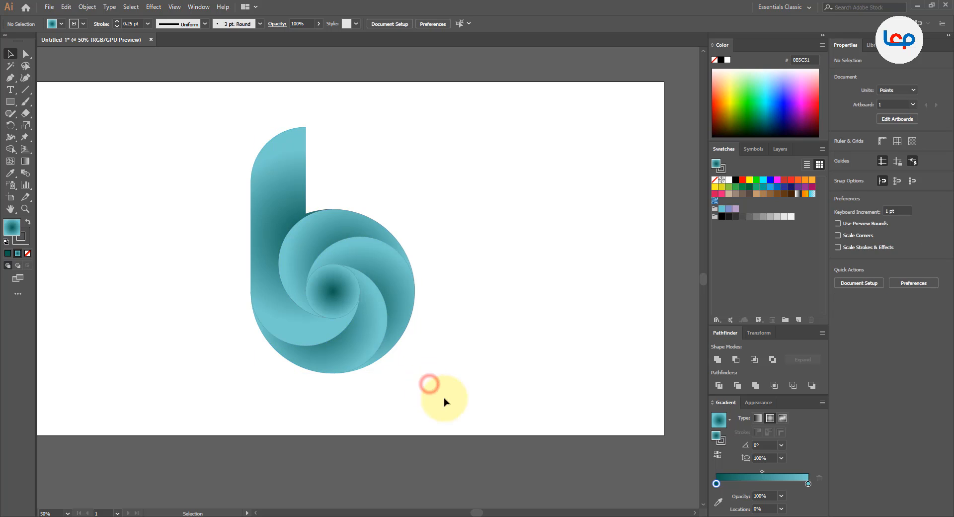
- Ungroup the gradient-filled logo and select only the small central circle
left_click(324, 292)
right_click(324, 293)
left_click(351, 378)
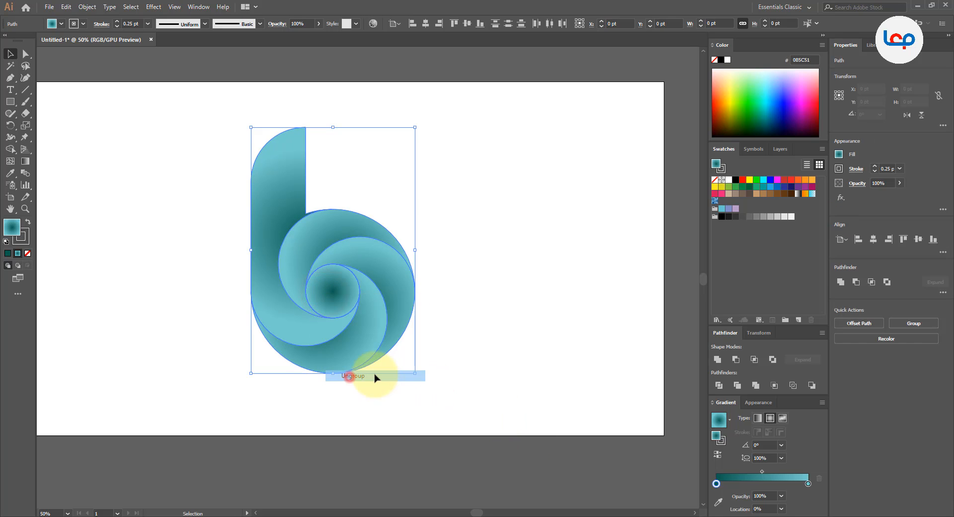
left_click(384, 374)
left_click(333, 295)
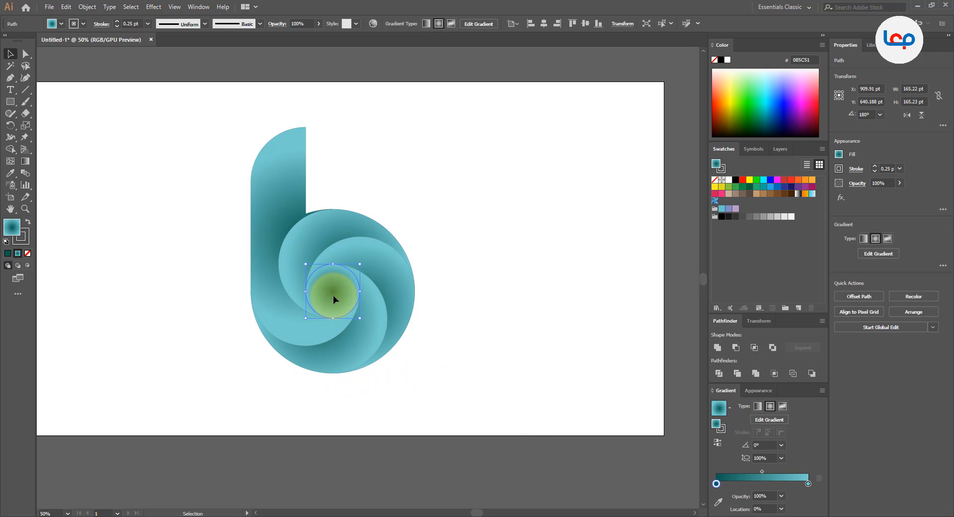
- Delete all the stacked small circles at the logo's centre until the hole is empty
key("Delete")
left_click(333, 295)
key("Delete")
left_click(332, 294)
key("Delete")
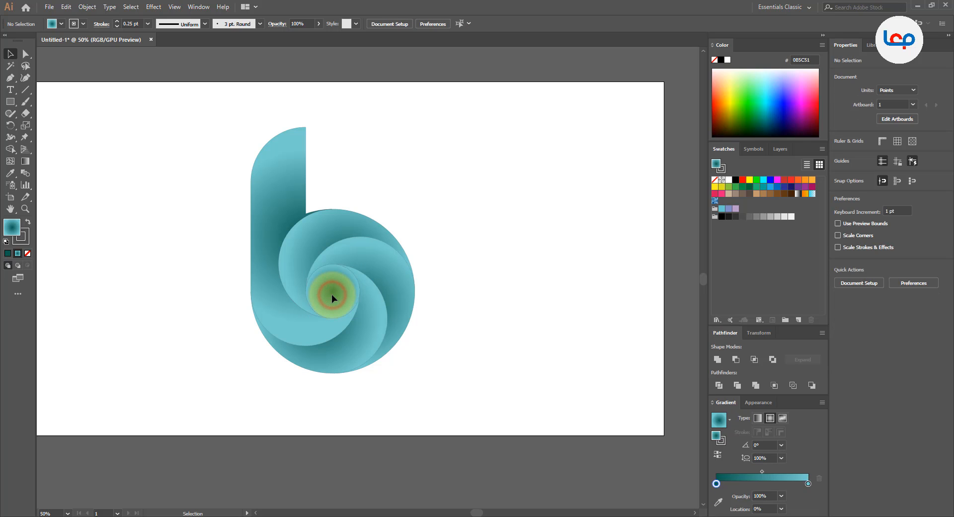
left_click(332, 294)
key("Delete")
left_click(332, 294)
key("Delete")
left_click(331, 294)
key("Delete")
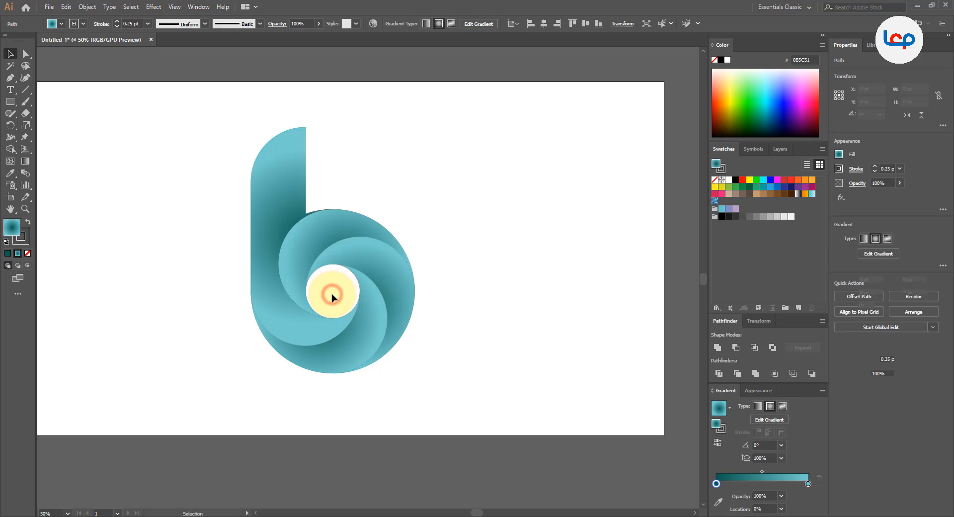
key("Delete")
left_click(493, 216)
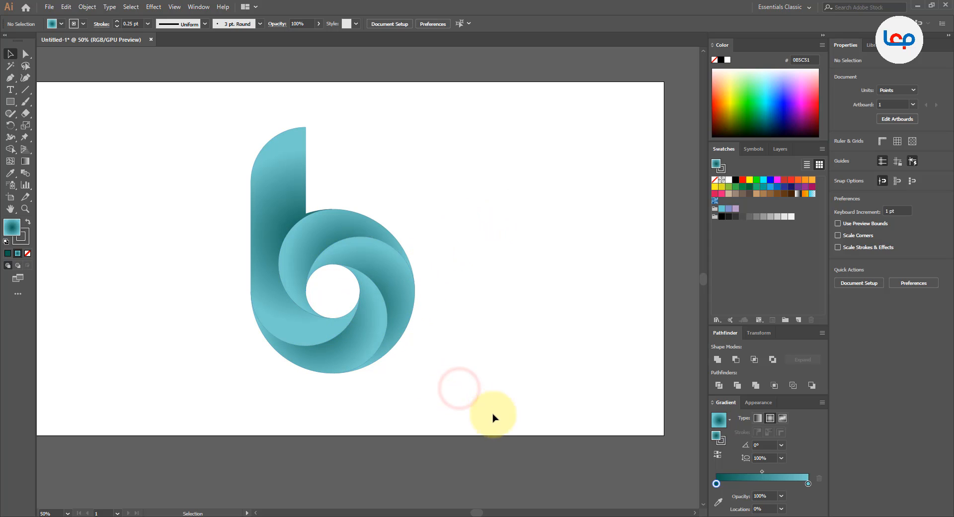
scroll(346, 278, "down", 1)
scroll(372, 265, "up", 1)
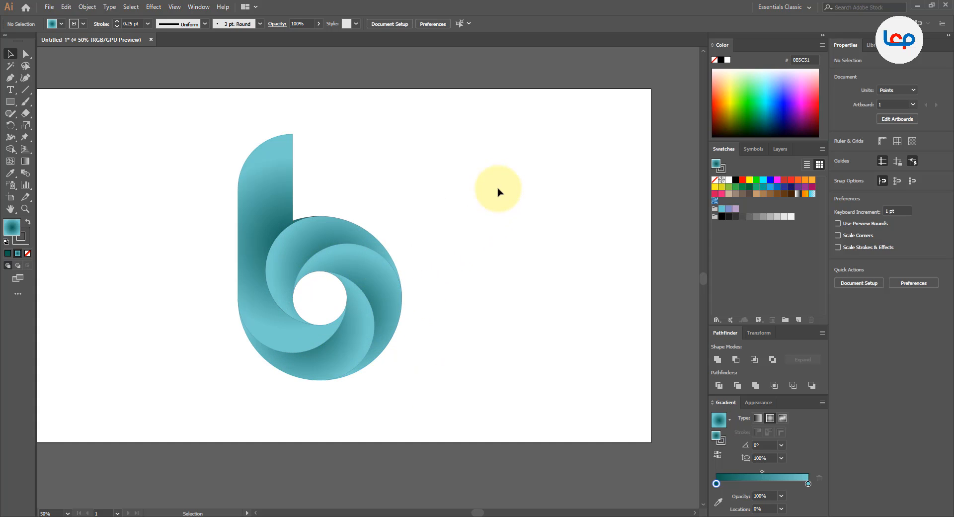
left_click_drag(279, 311, 202, 369)
left_click(220, 421)
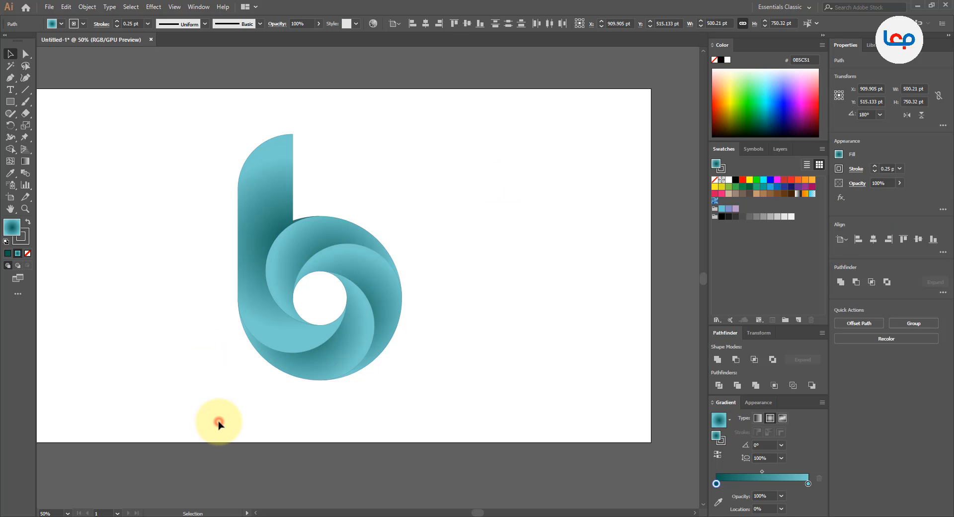
- Redirect the stem shape's radial gradient to about 23.5°, starting dark at its upper right edge and lightening toward the base
left_click(285, 184)
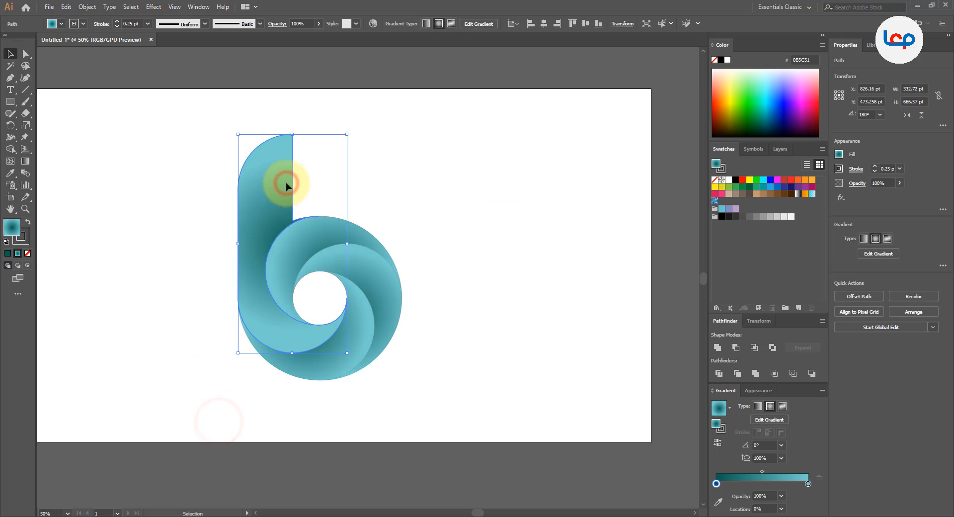
left_click(26, 163)
left_click(282, 216)
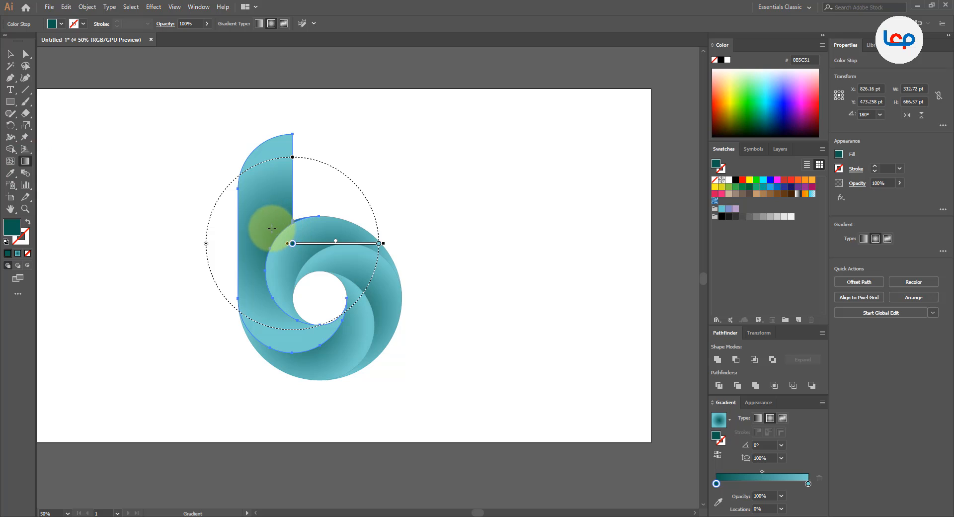
left_click_drag(242, 165, 298, 150)
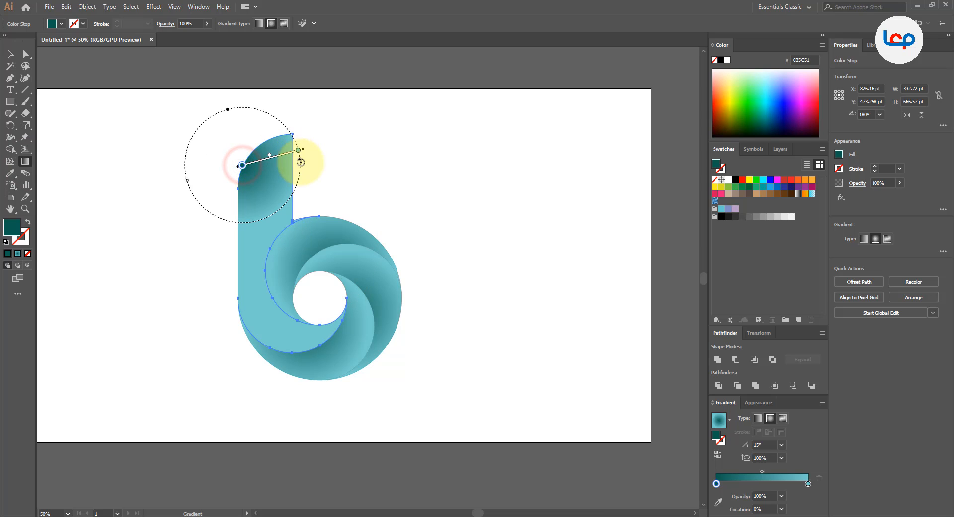
left_click_drag(281, 219, 392, 169)
left_click_drag(315, 188, 433, 171)
left_click_drag(313, 156, 471, 87)
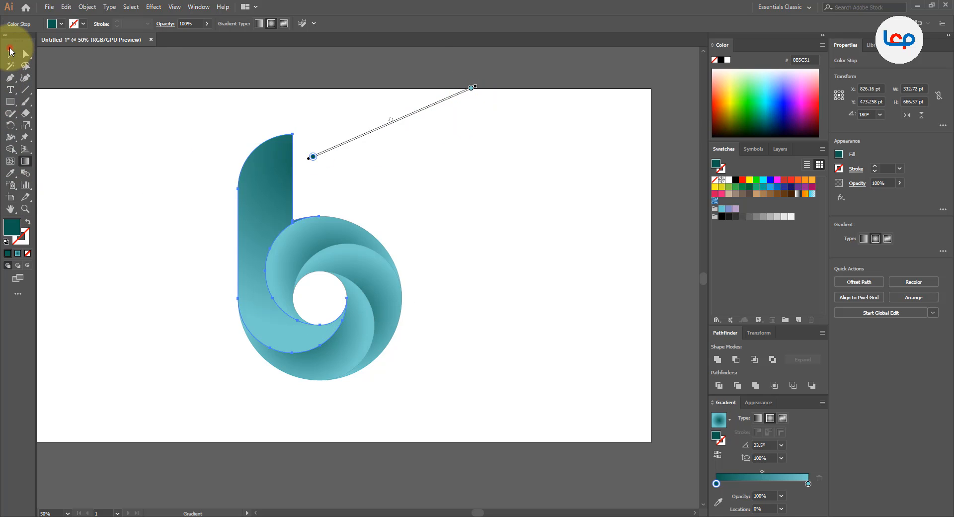
left_click(12, 54)
left_click(113, 170)
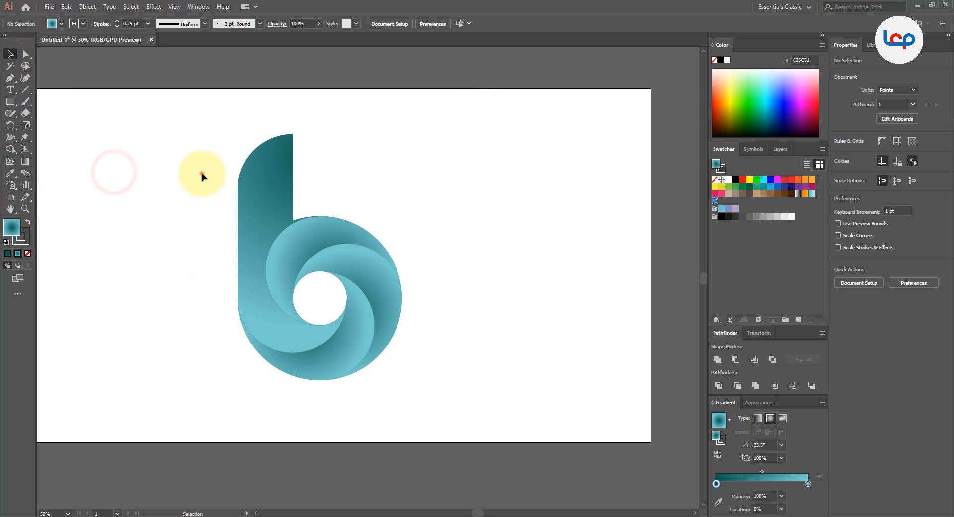
- Set the stroke of all the logo's shapes to 0 pt
left_click_drag(202, 174, 439, 385)
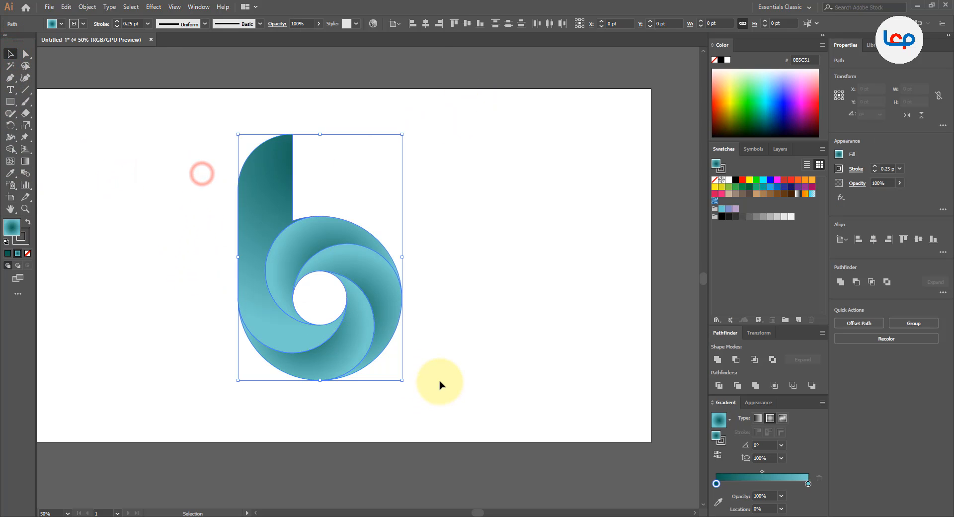
left_click(118, 23)
left_click(140, 172)
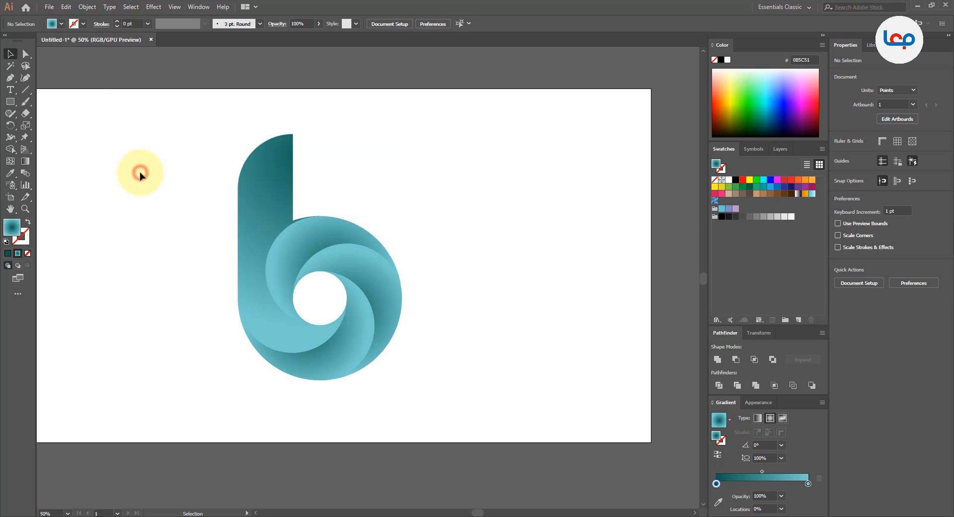
scroll(421, 280, "down", 1)
scroll(342, 325, "up", 1)
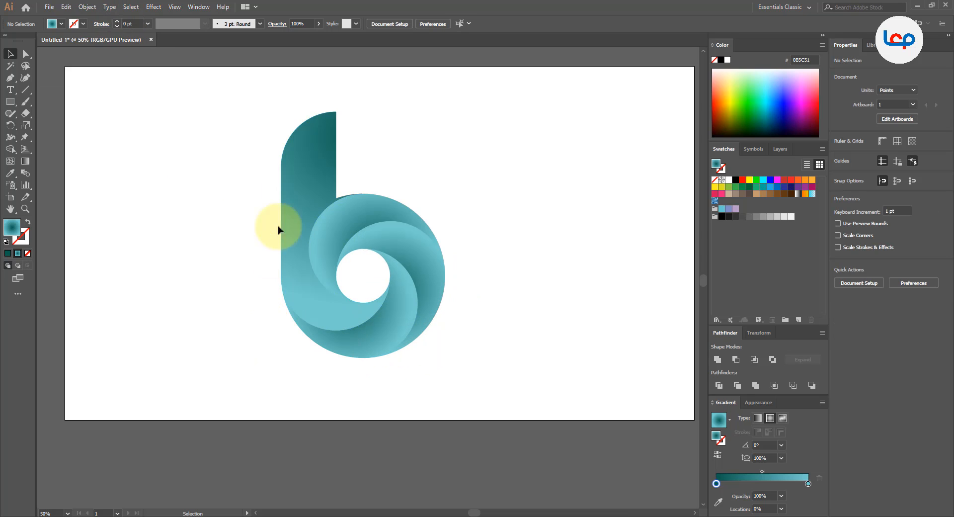
left_click(331, 142)
left_click(243, 204)
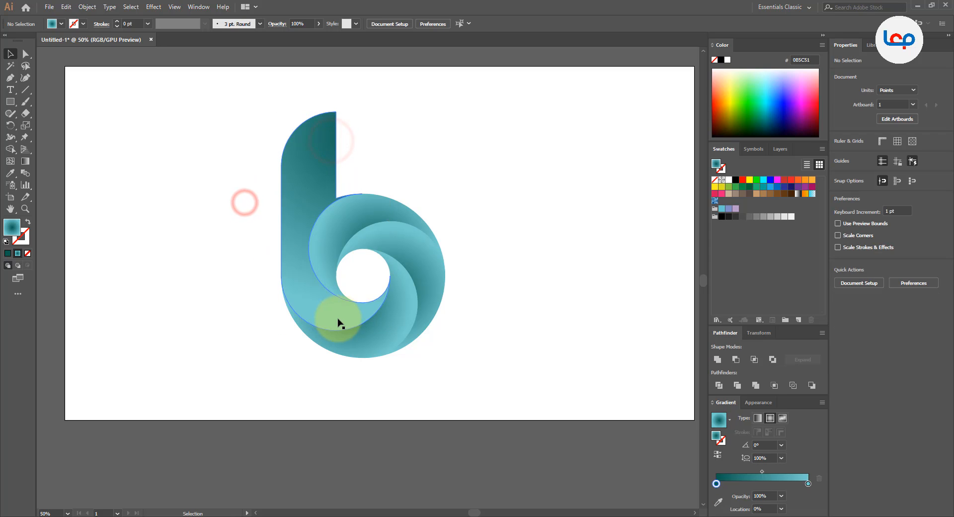
- Group all the logo's shapes and centre the group horizontally and vertically on the artboard
scroll(341, 320, "down", 1)
left_click(251, 262)
left_click_drag(240, 166, 417, 368)
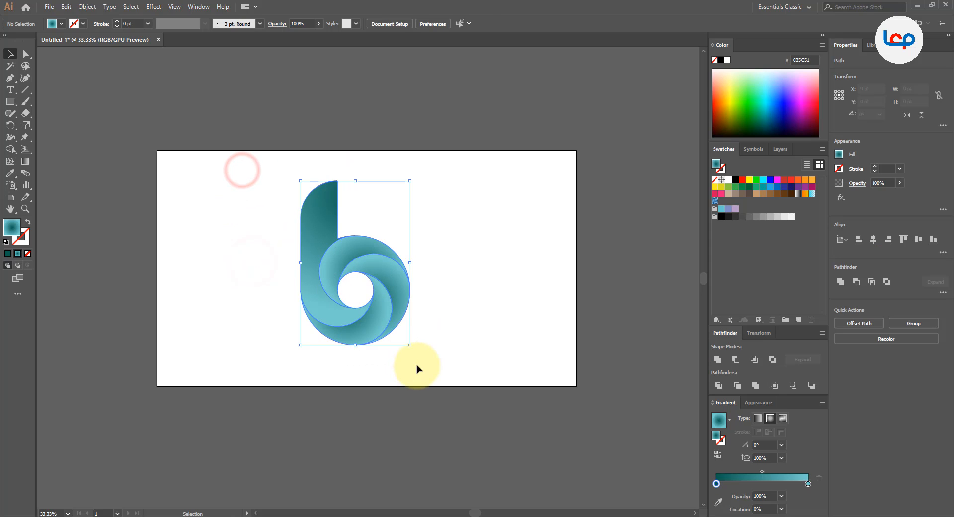
right_click(392, 273)
left_click(412, 321)
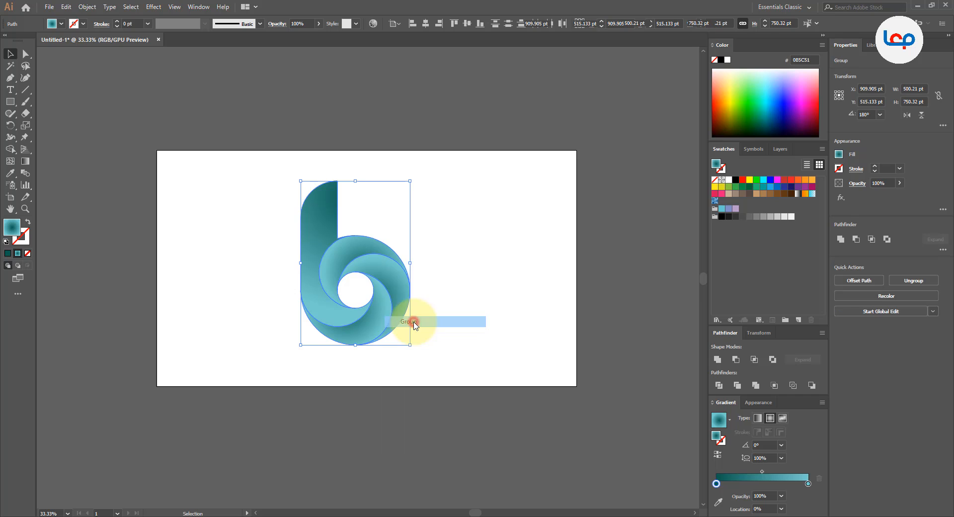
left_click(425, 23)
left_click(467, 24)
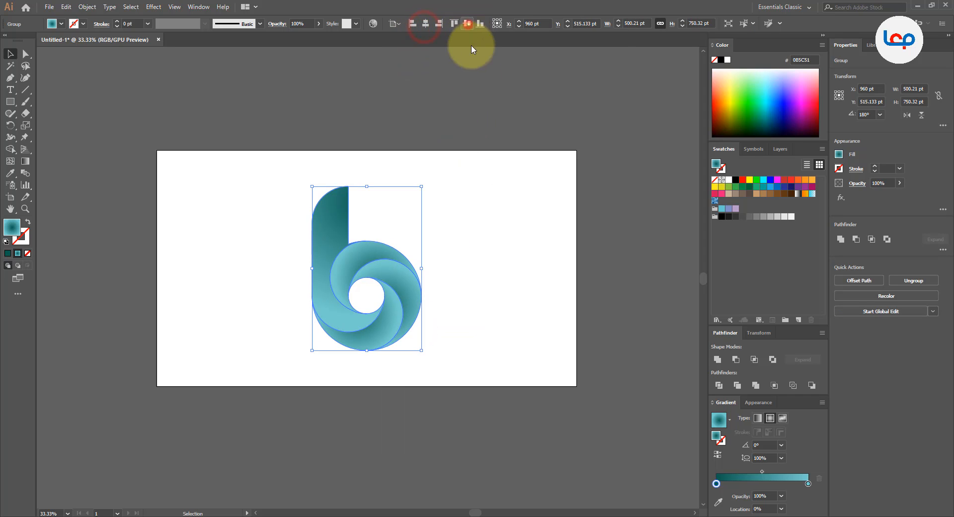
left_click(494, 215)
- Draw a circle about 518 pt in diameter overlapping the logo's base and extending below the artboard
scroll(379, 358, "up", 1)
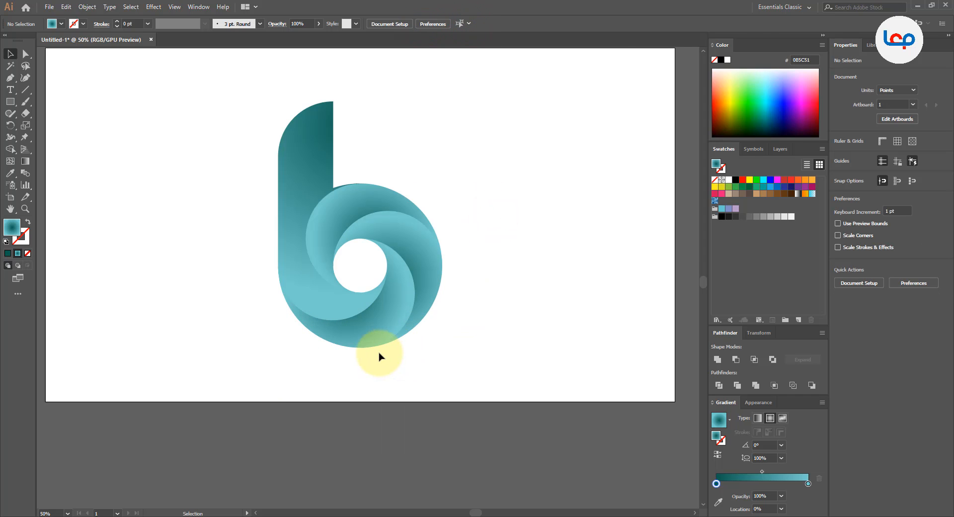
left_click(314, 344)
left_click_drag(9, 106, 36, 124)
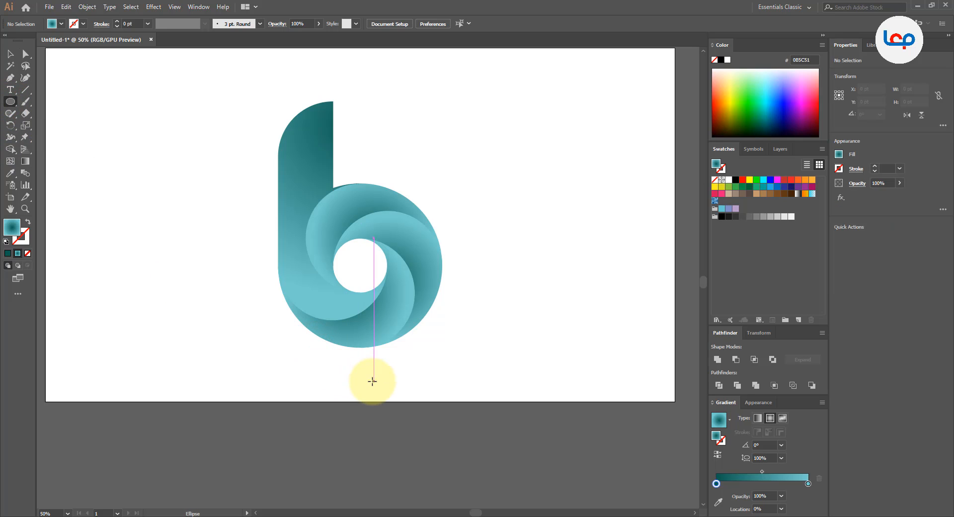
left_click_drag(367, 378, 451, 426)
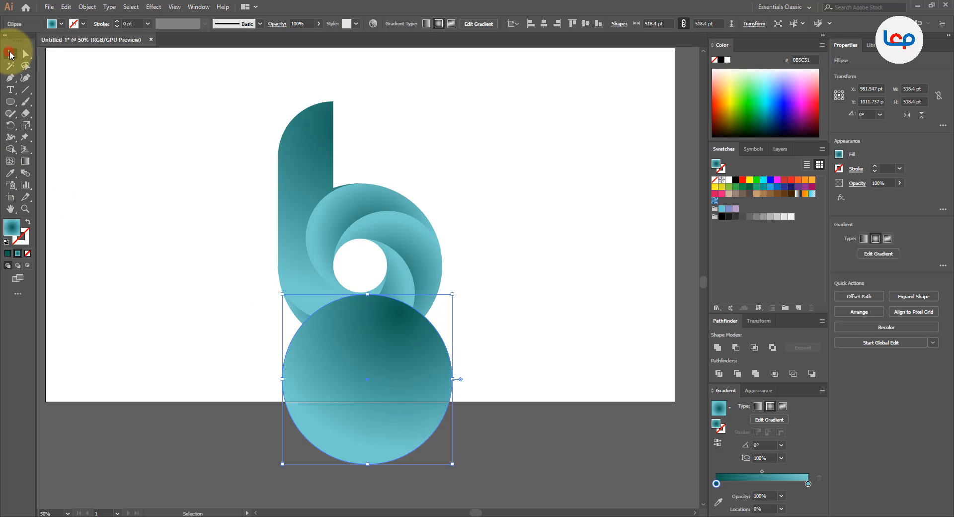
left_click(10, 54)
- Fill the new circle with a radial gradient from a black centre to a white edge, and set its opacity to 50%
left_click(727, 409)
left_click(675, 426)
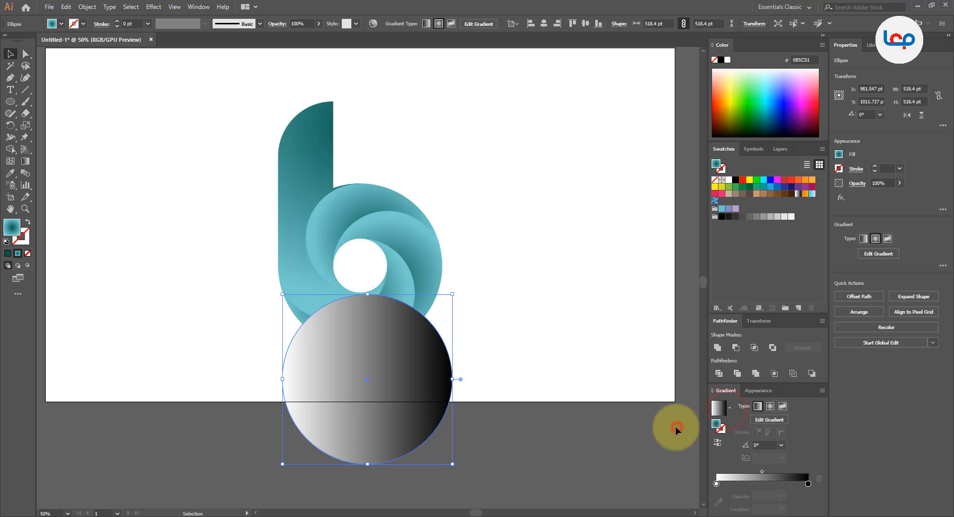
left_click(770, 405)
left_click(719, 441)
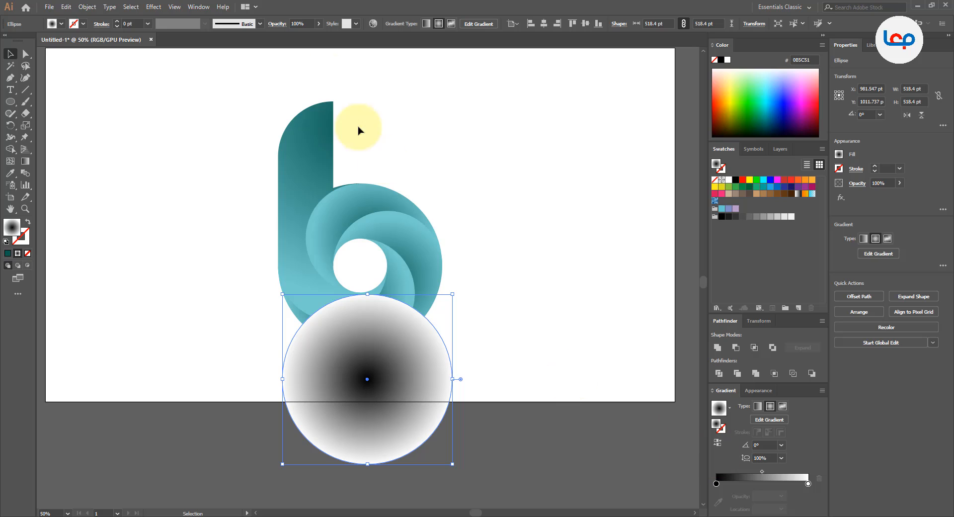
left_click(295, 22)
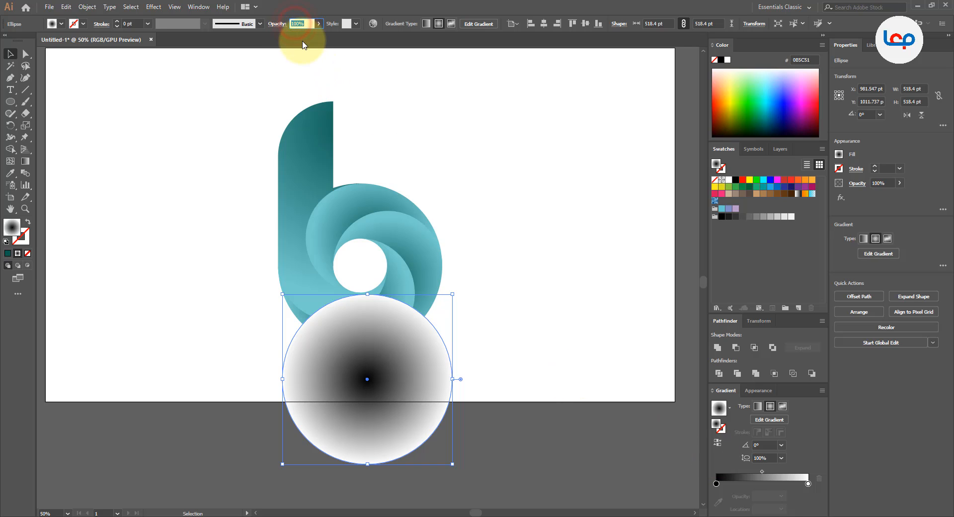
key("Return")
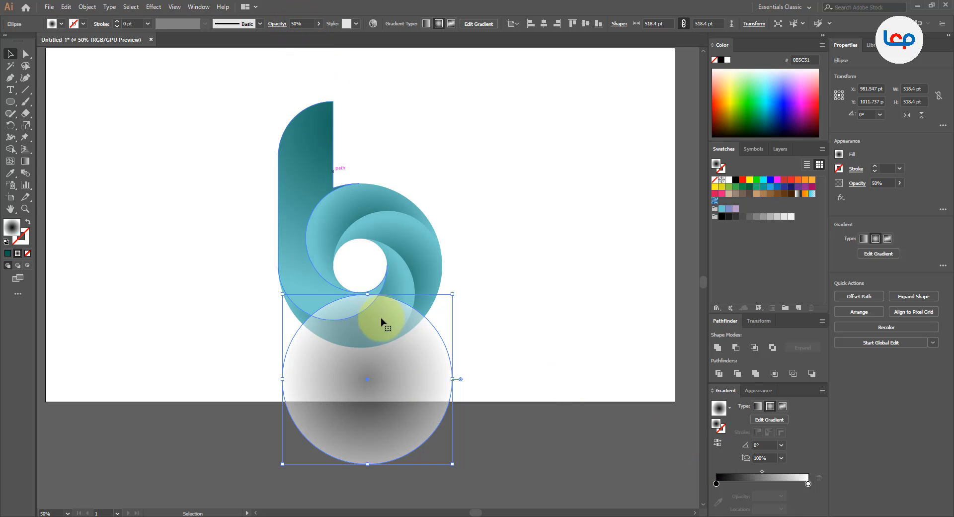
- Flatten the circle into a shadow ellipse about 42 pt high directly beneath the logo, and move its gradient midpoint to about 22.5%
left_click_drag(368, 294, 373, 359)
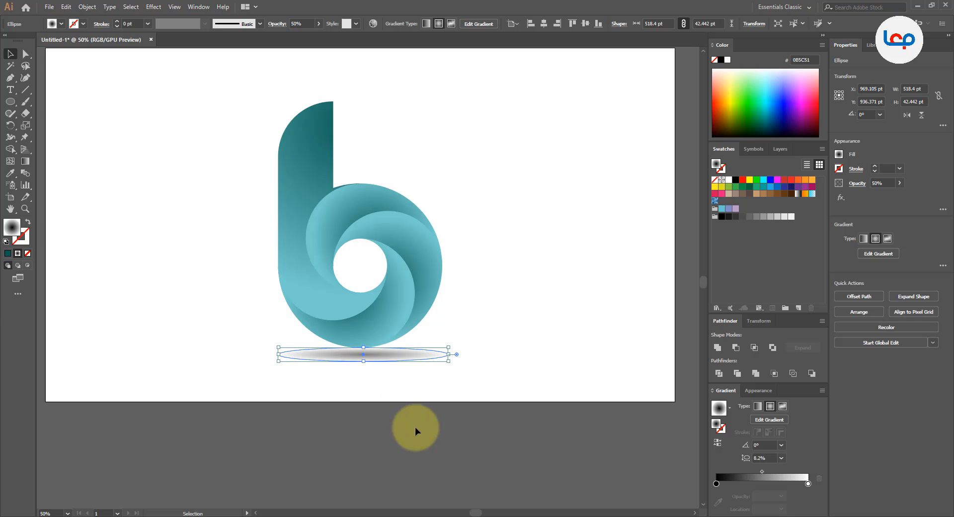
left_click_drag(762, 474, 745, 475)
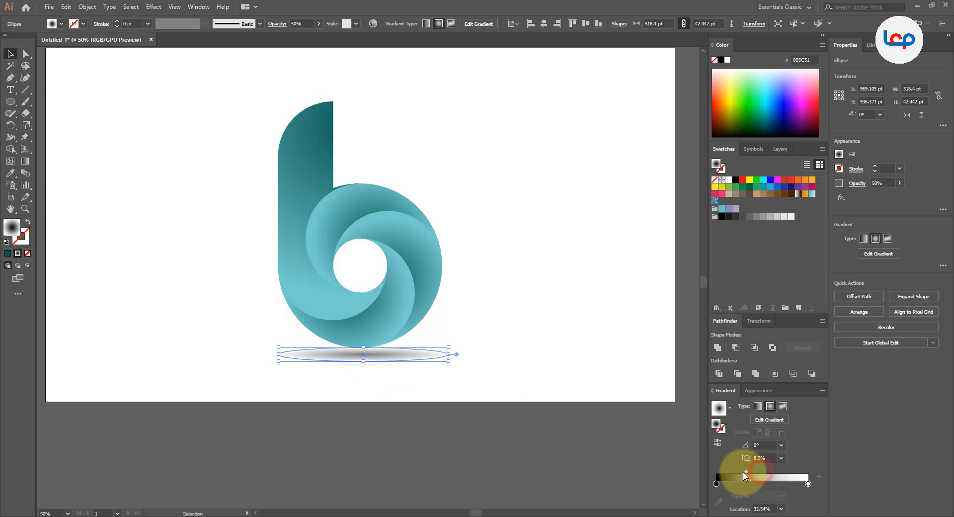
left_click(428, 384)
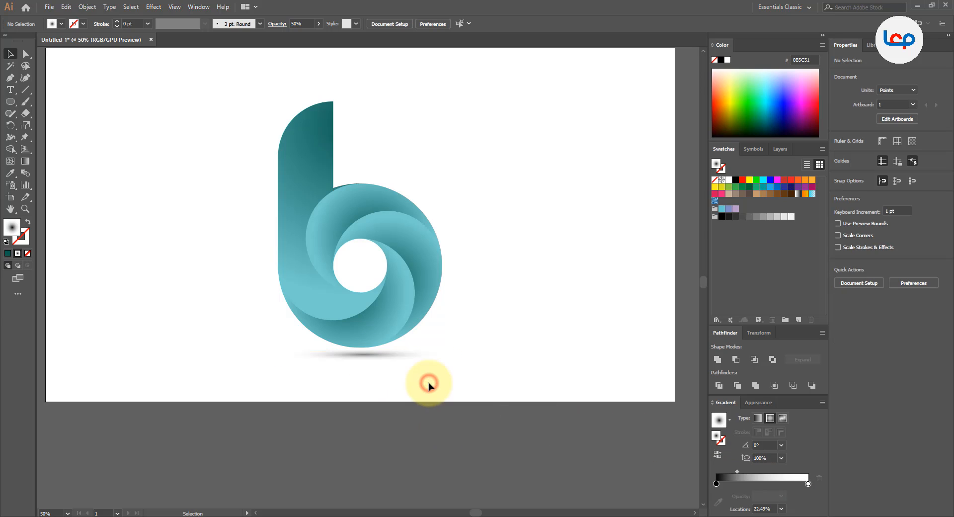
- Enlarge the shadow ellipse from its centre to about 625 by 51 pt
scroll(394, 266, "down", 1)
scroll(367, 254, "up", 1)
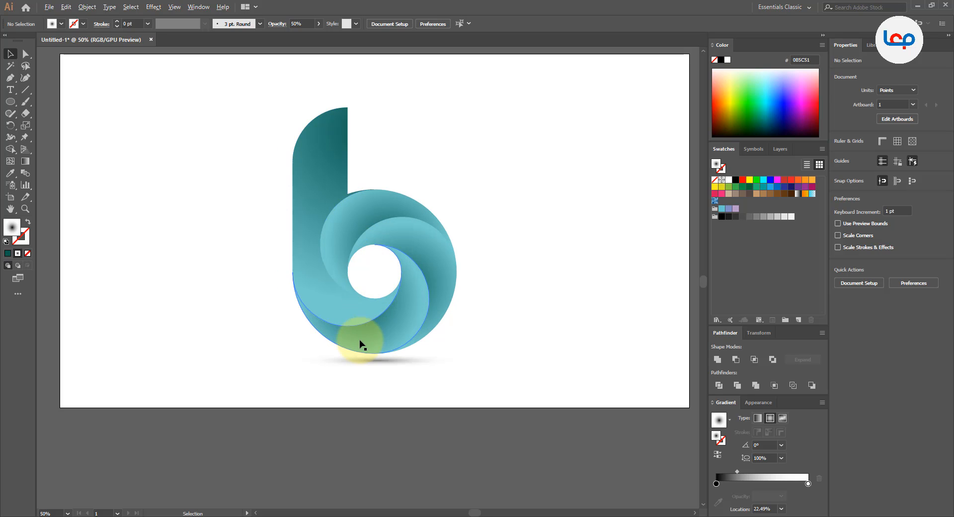
left_click(374, 366)
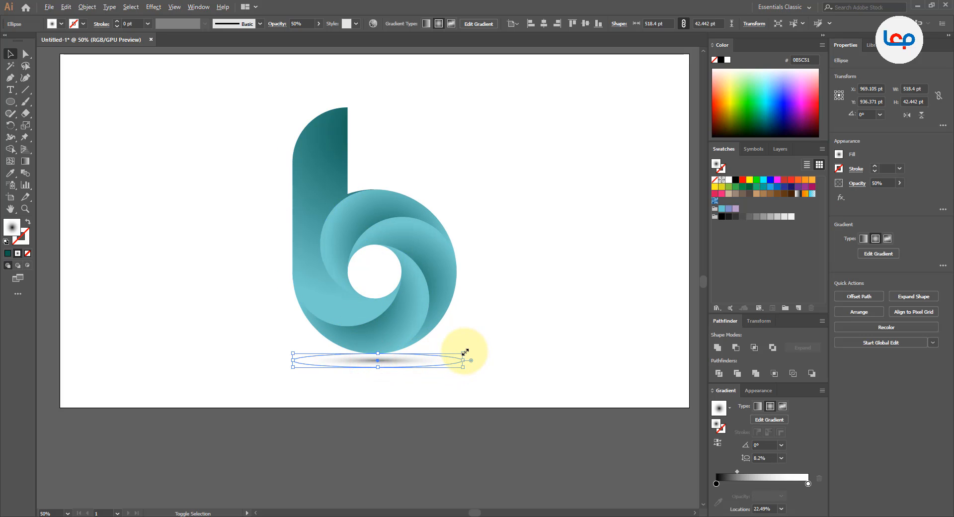
left_click_drag(464, 351, 481, 346)
left_click(485, 330)
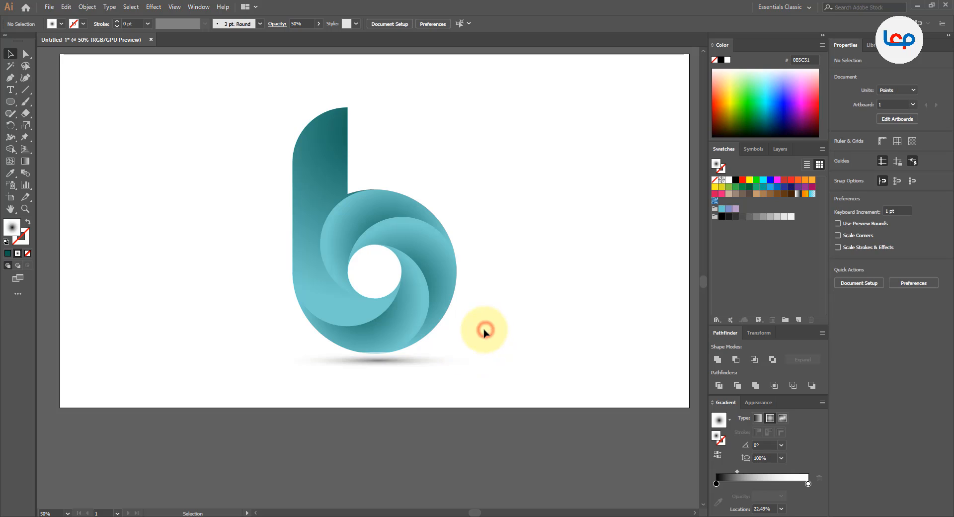
- Stretch the shadow ellipse vertically to about 71 pt high, keeping its width
scroll(389, 311, "down", 2)
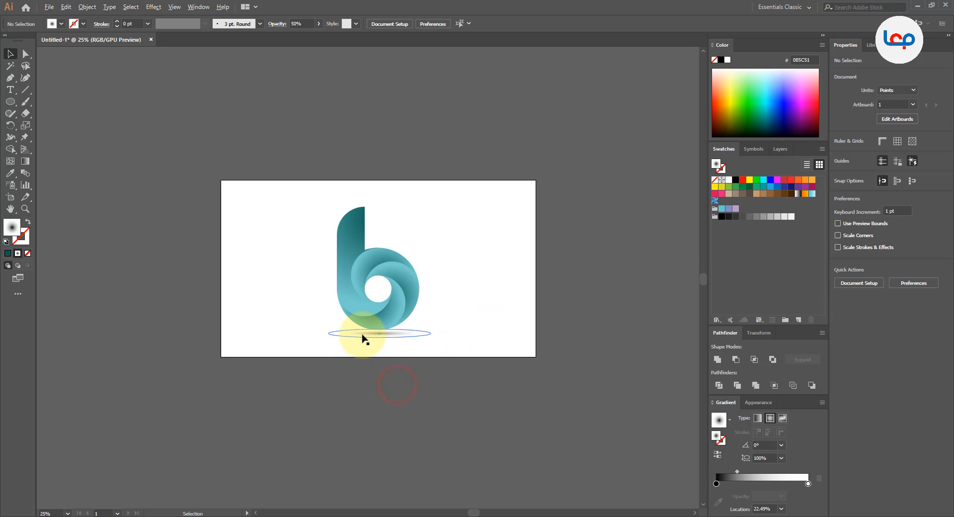
scroll(364, 338, "up", 1)
left_click(389, 339)
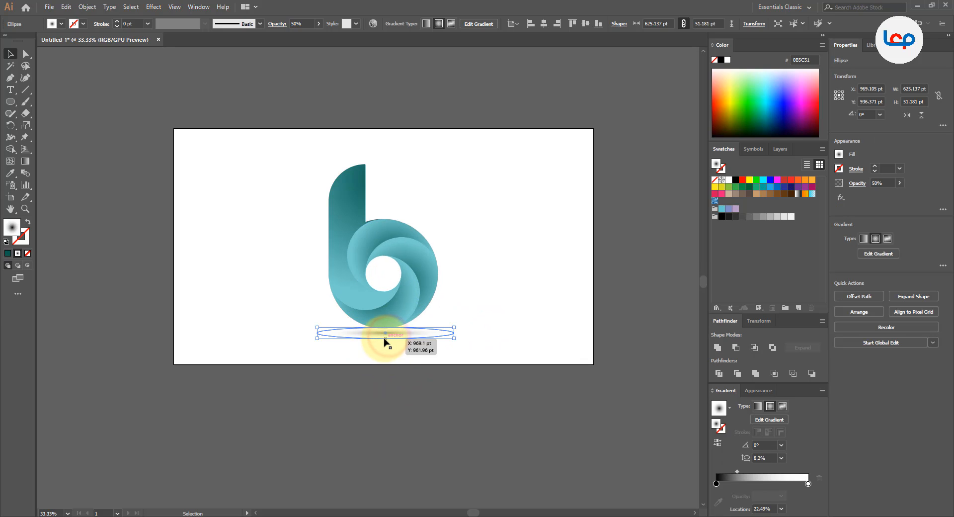
left_click(421, 358)
left_click(406, 338)
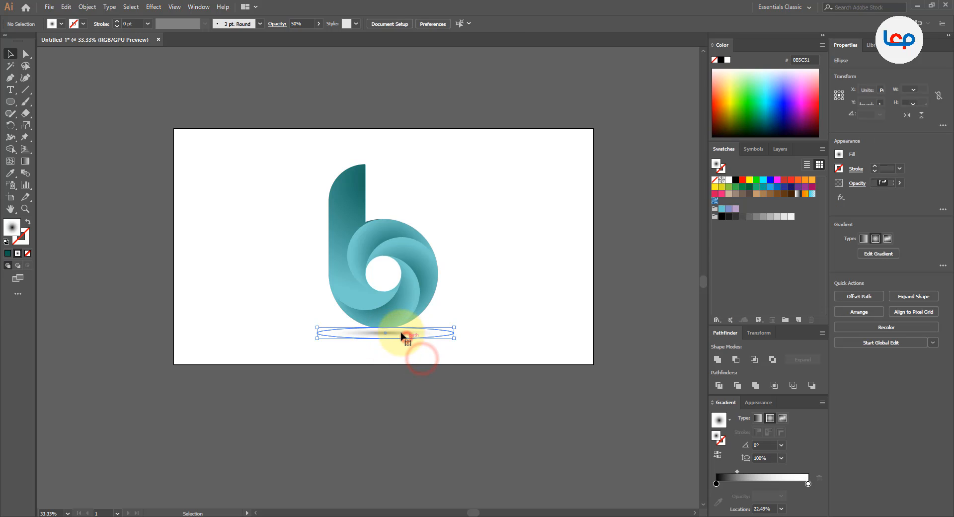
scroll(383, 329, "up", 2)
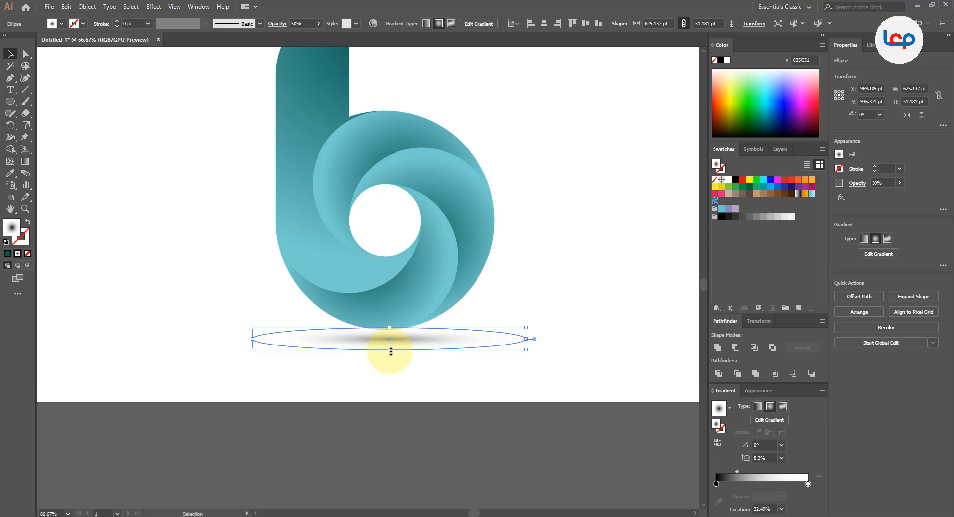
left_click_drag(391, 350, 390, 357)
scroll(388, 333, "down", 1)
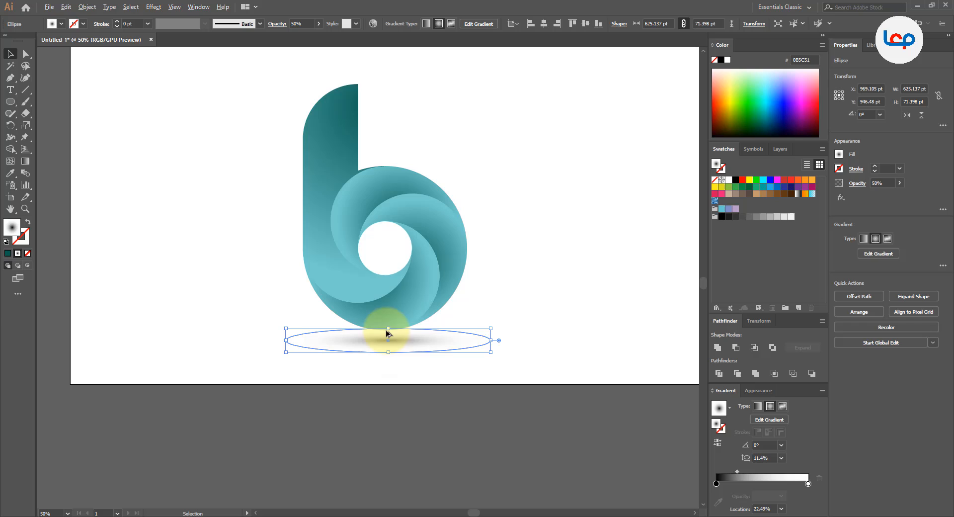
left_click(411, 373)
scroll(405, 352, "down", 2)
scroll(395, 349, "up", 1)
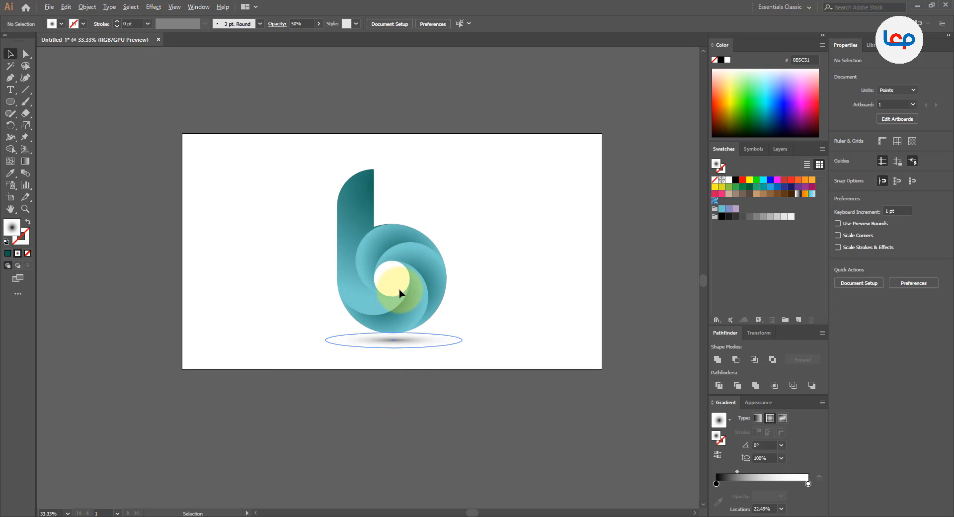
scroll(390, 270, "up", 1)
left_click_drag(496, 219, 447, 243)
scroll(433, 264, "up", 1)
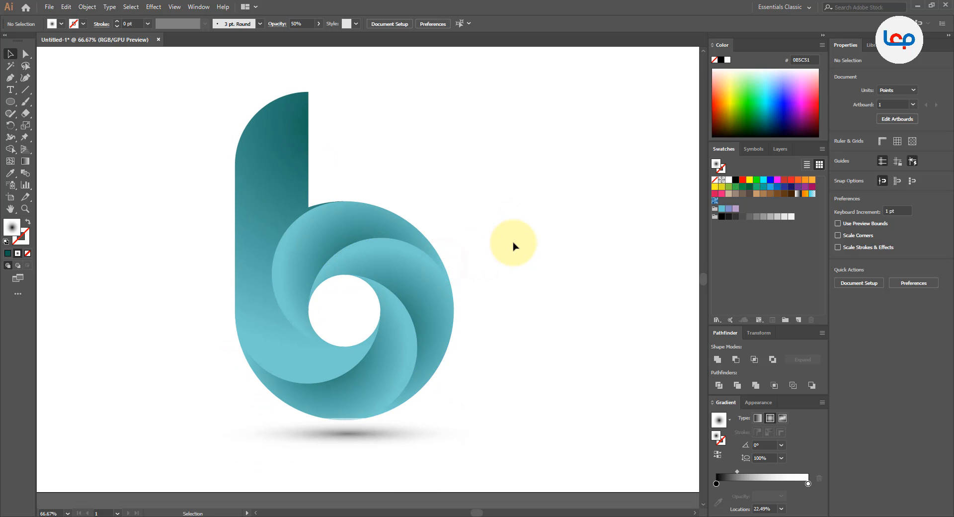